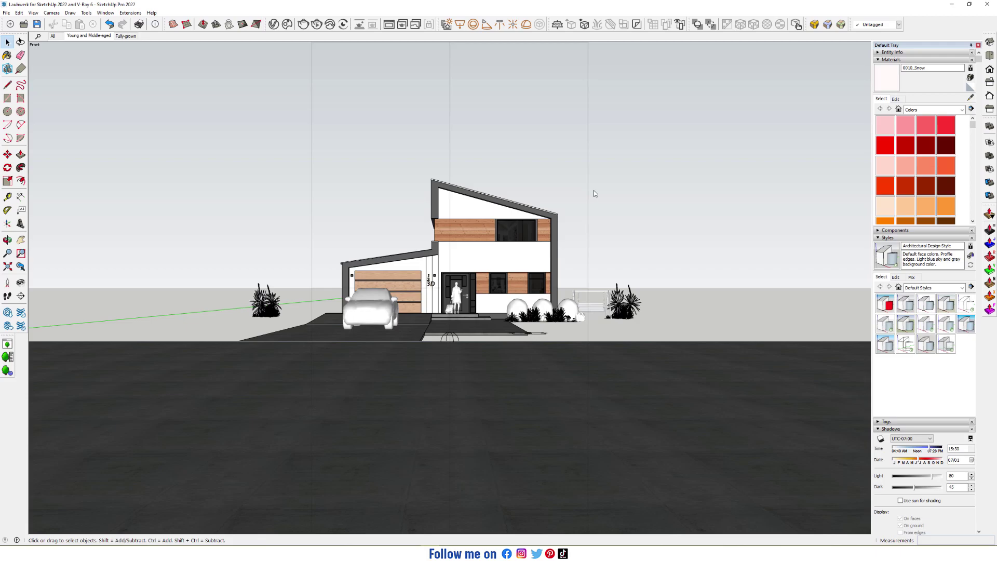
Open the Laubwerk plant library and browse its trees, palms and shrubs for a suitable palm
left_click(7, 344)
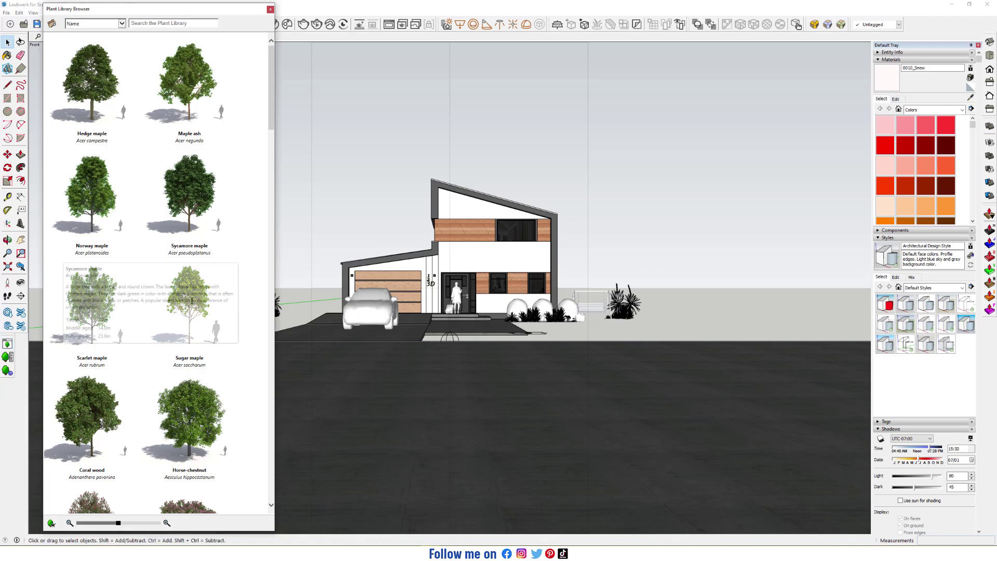
scroll(247, 276, "down", 10)
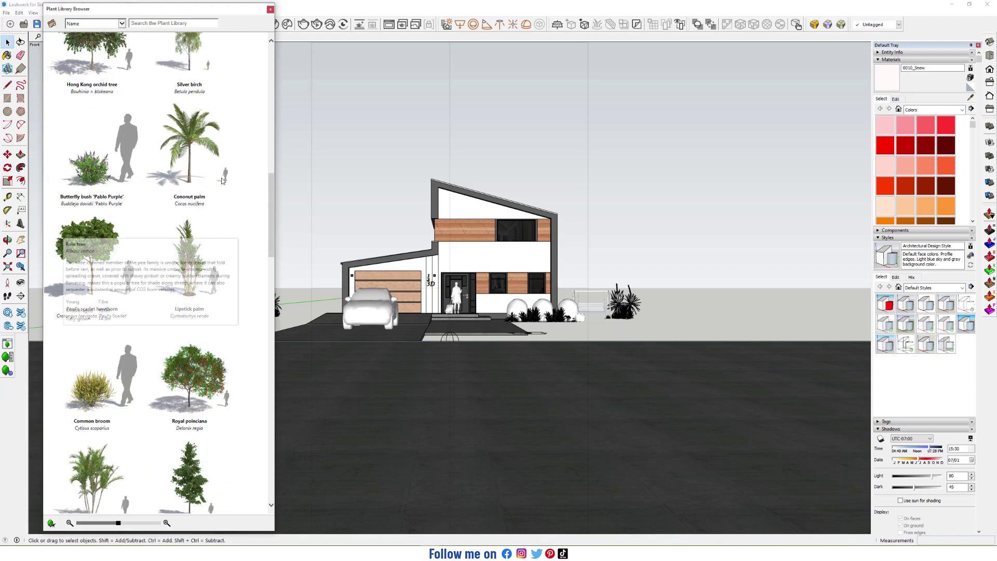
scroll(247, 275, "down", 10)
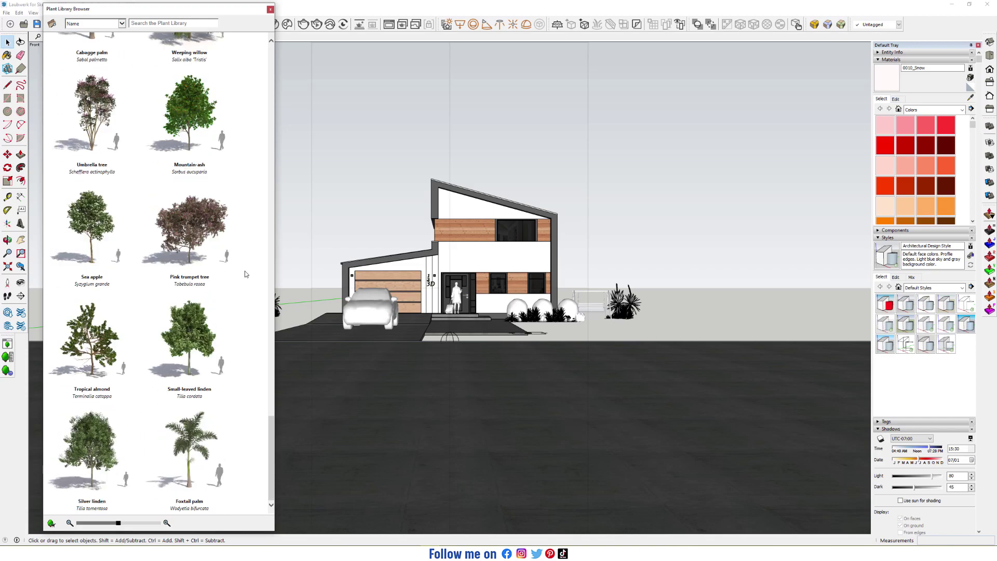
scroll(247, 257, "up", 5)
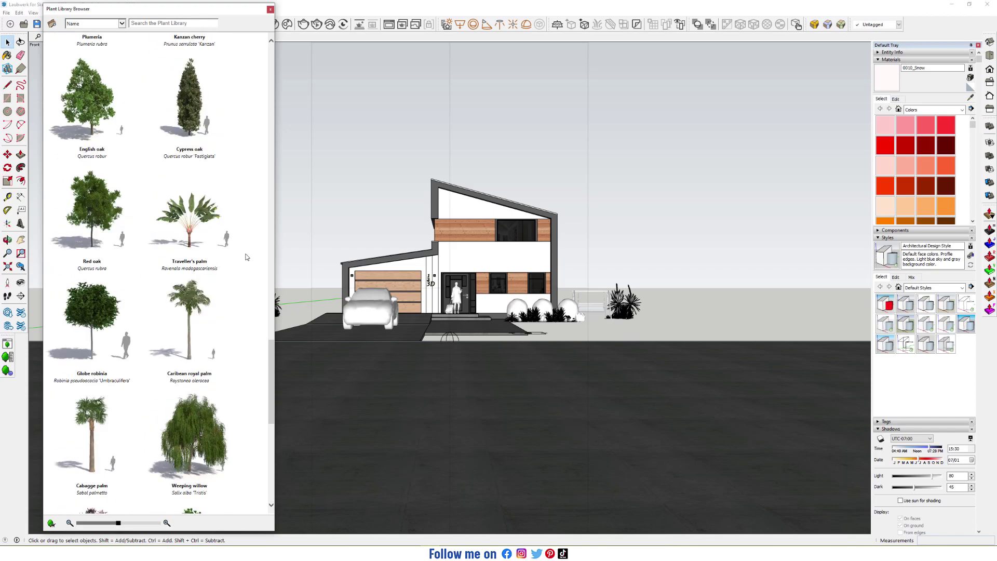
scroll(246, 257, "down", 5)
scroll(247, 257, "up", 4)
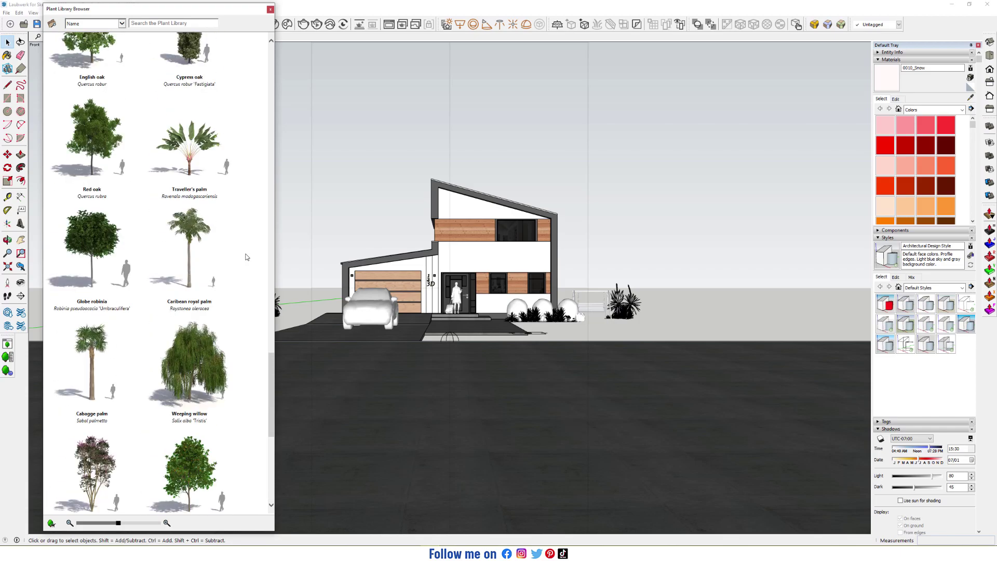
scroll(246, 257, "up", 5)
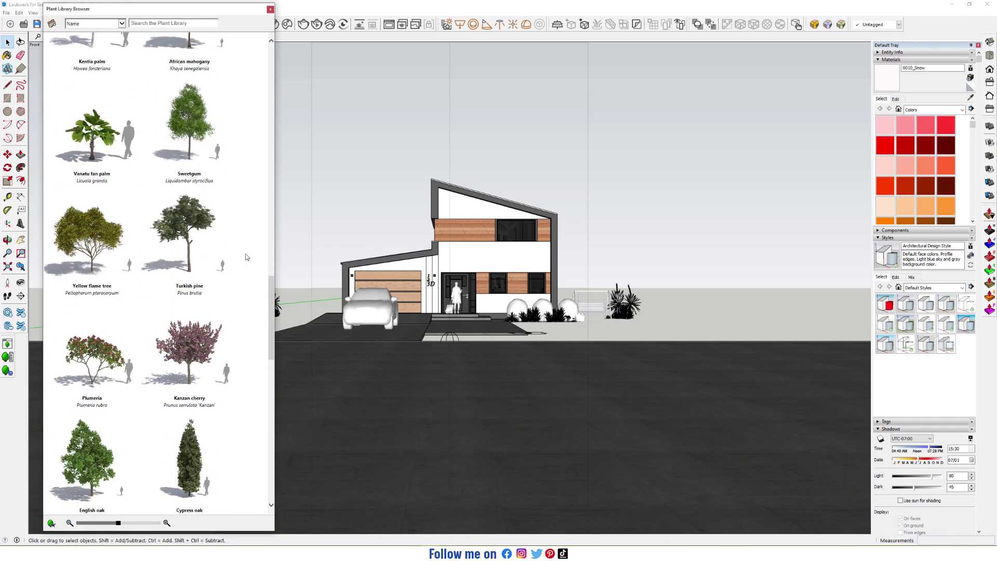
scroll(246, 257, "up", 3)
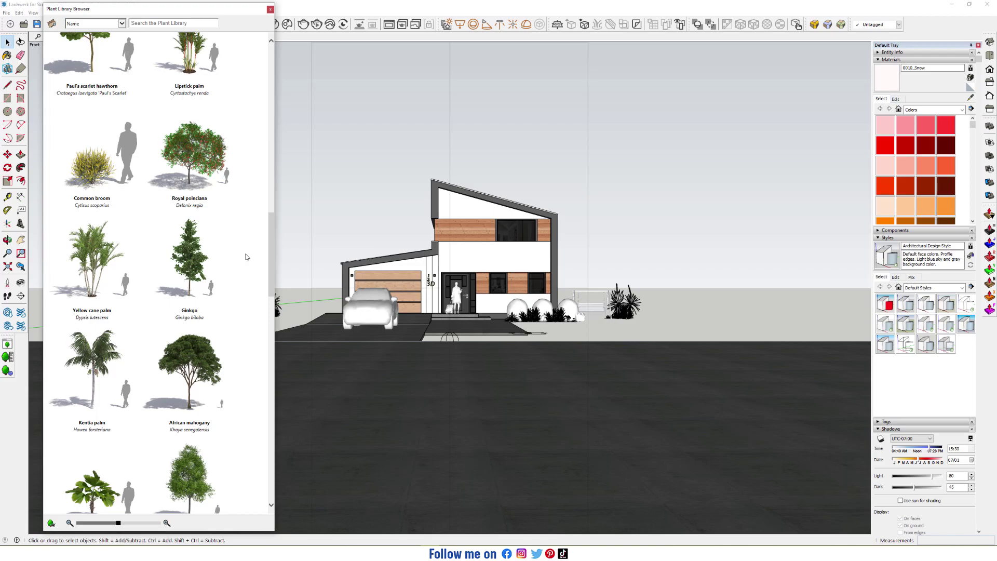
scroll(247, 257, "up", 2)
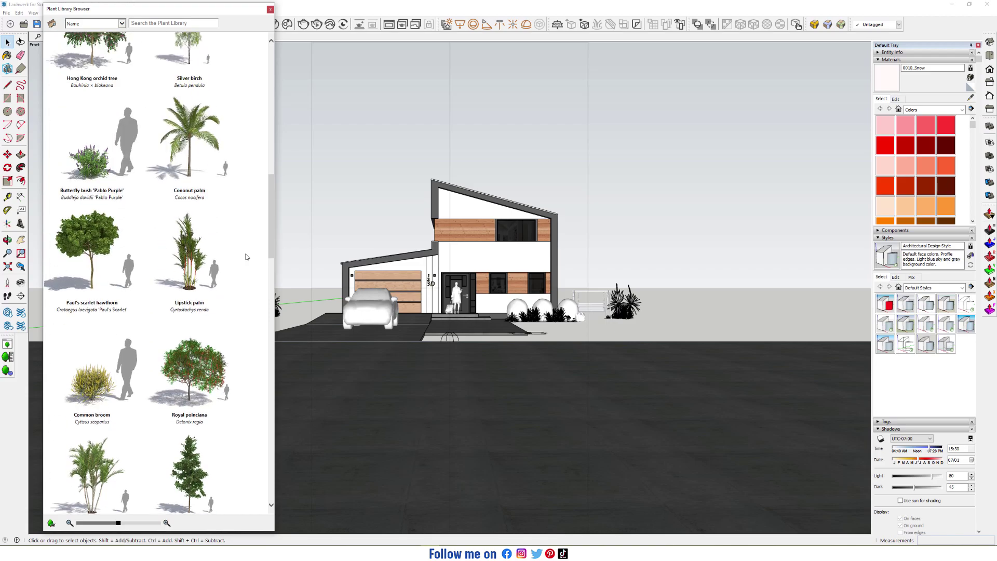
scroll(246, 257, "up", 1)
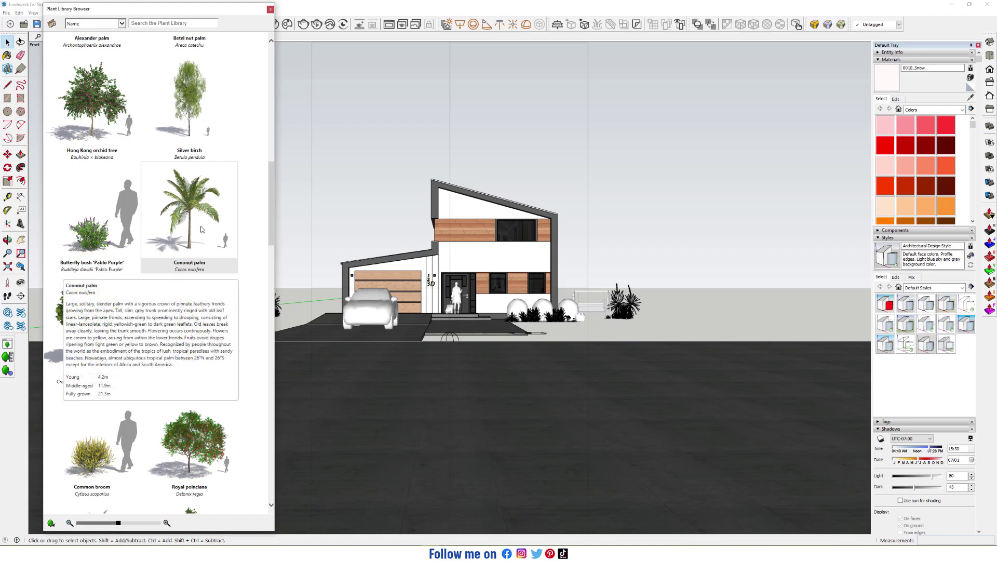
Place a Coconut palm from the plant library on the ground in front of the house and close the library
left_click(202, 229)
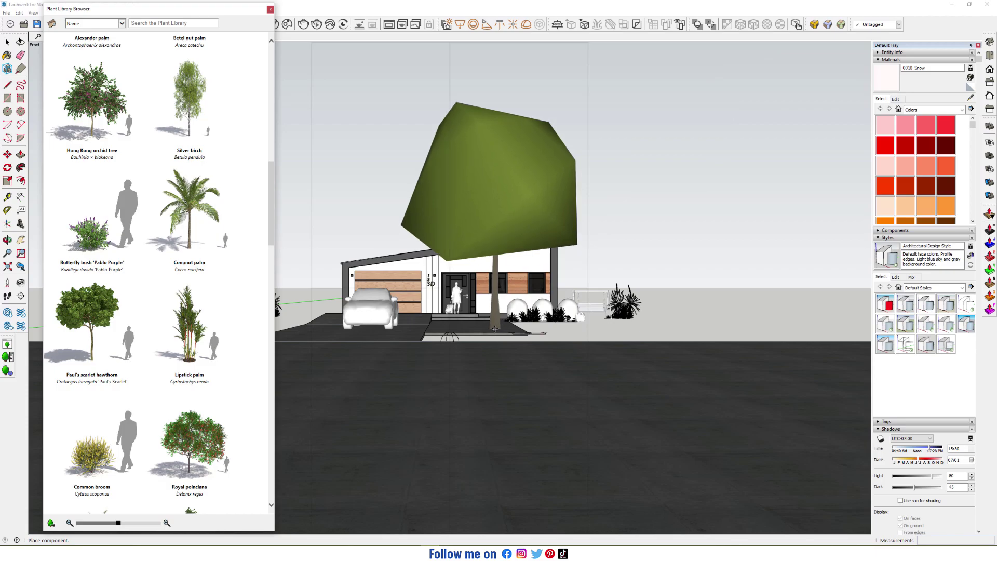
left_click(482, 332)
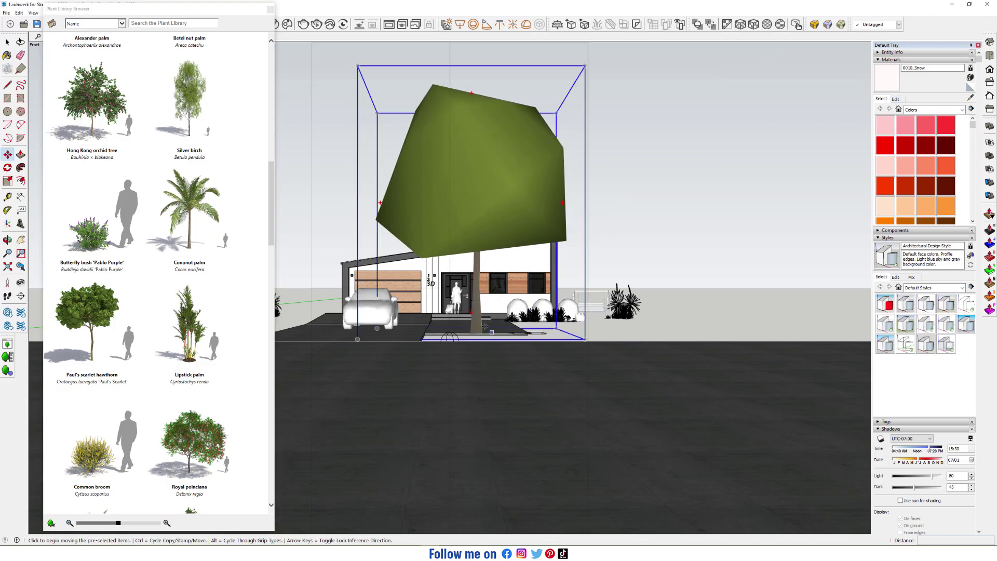
left_click(270, 10)
left_click(9, 42)
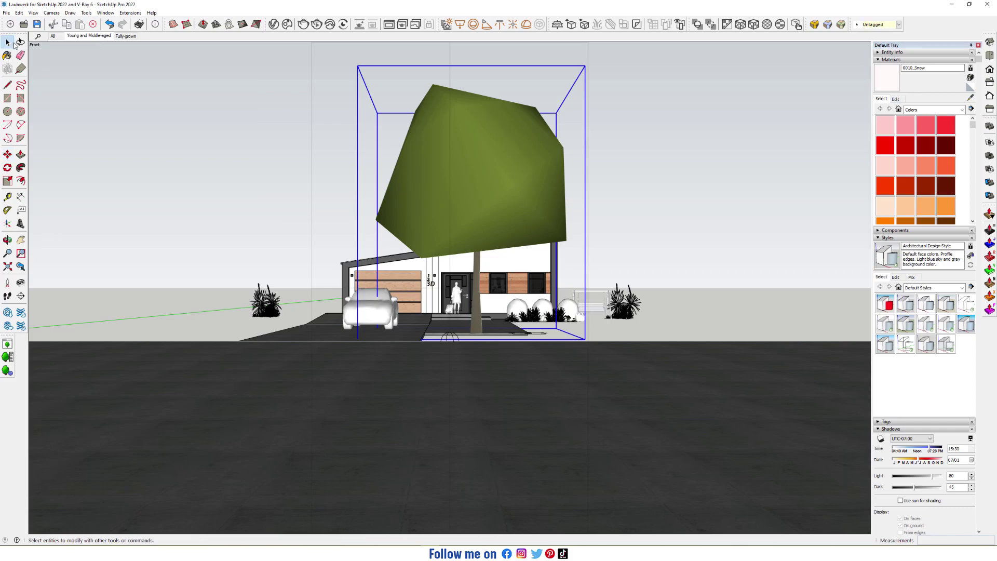
middle_click_drag(530, 261, 348, 295)
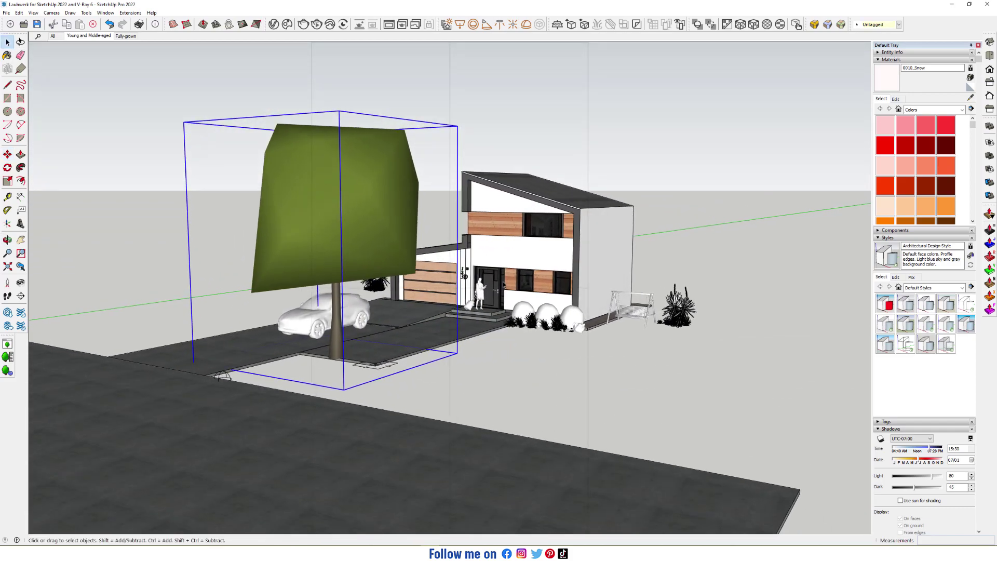
key("m")
left_click(612, 228)
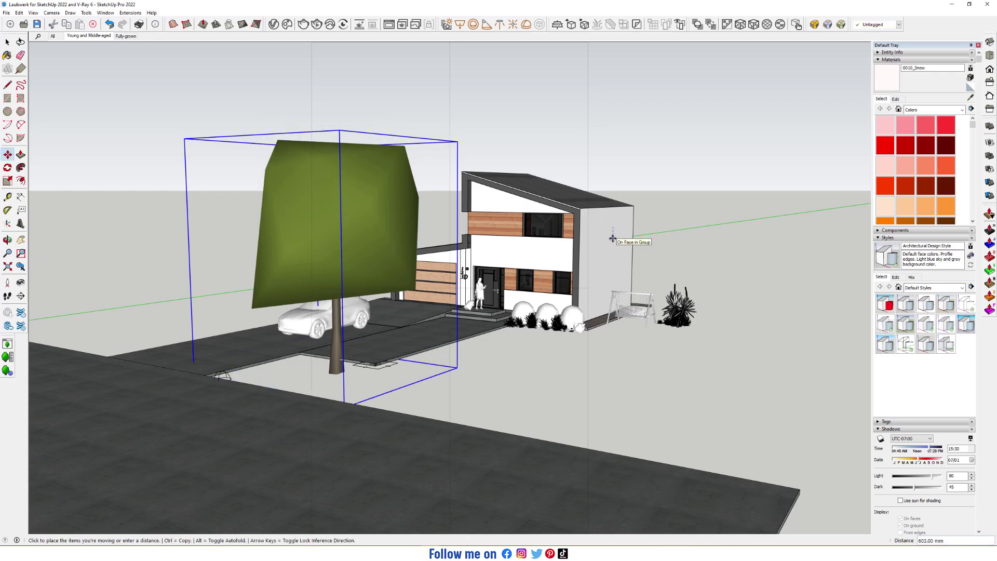
key("Escape")
key("space")
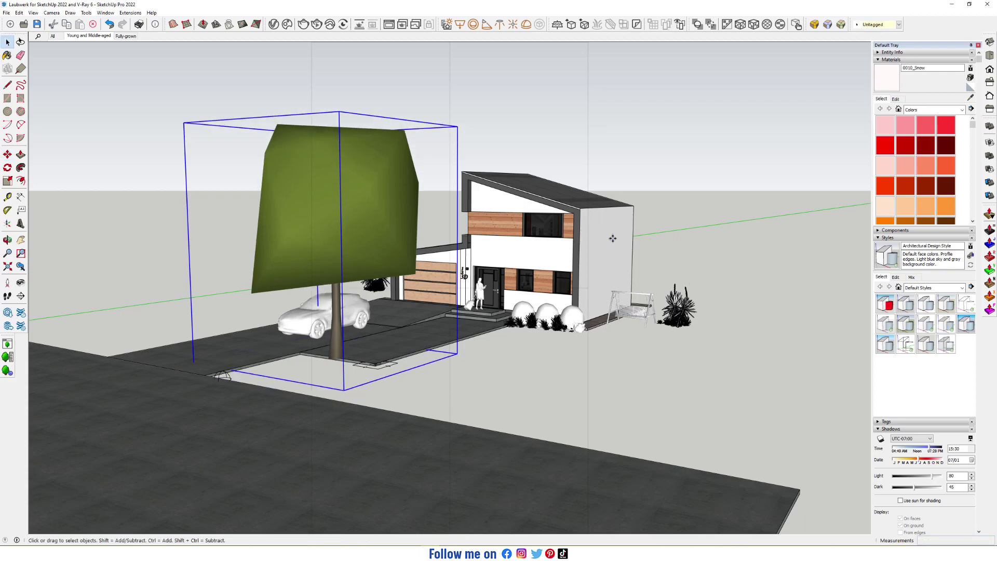
Move the palm about 2.3 m away from the walkway toward the road, and return to the Young and Middle-aged scene
middle_click_drag(678, 203, 265, 402)
scroll(265, 403, "up", 5)
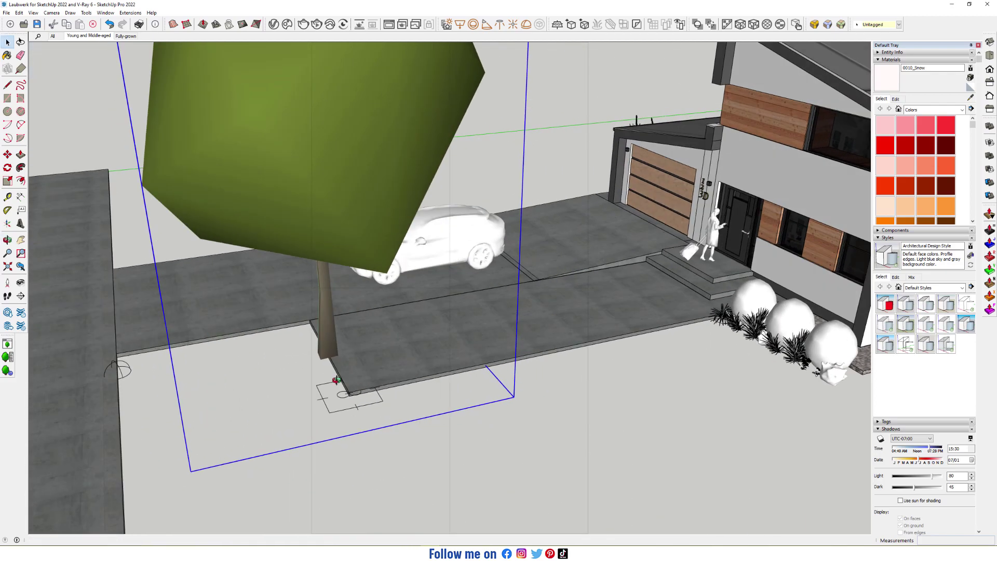
key("m")
left_click(505, 321)
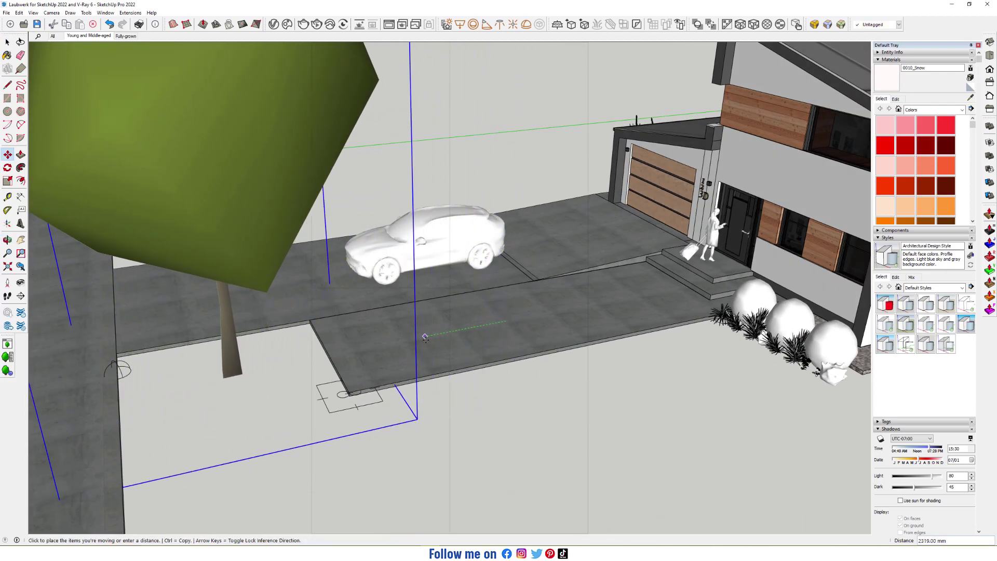
left_click(421, 338)
key("space")
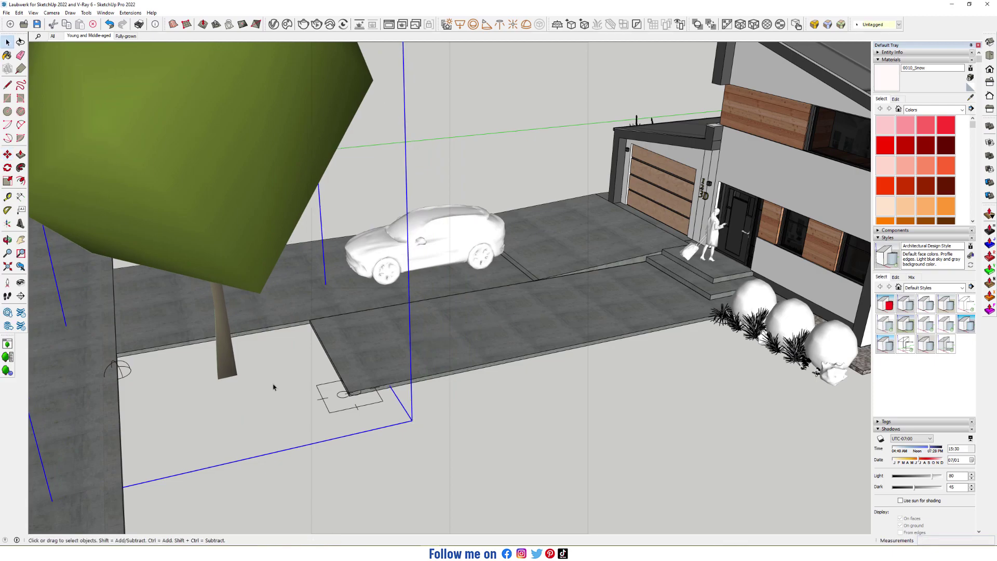
left_click(272, 285)
left_click(101, 36)
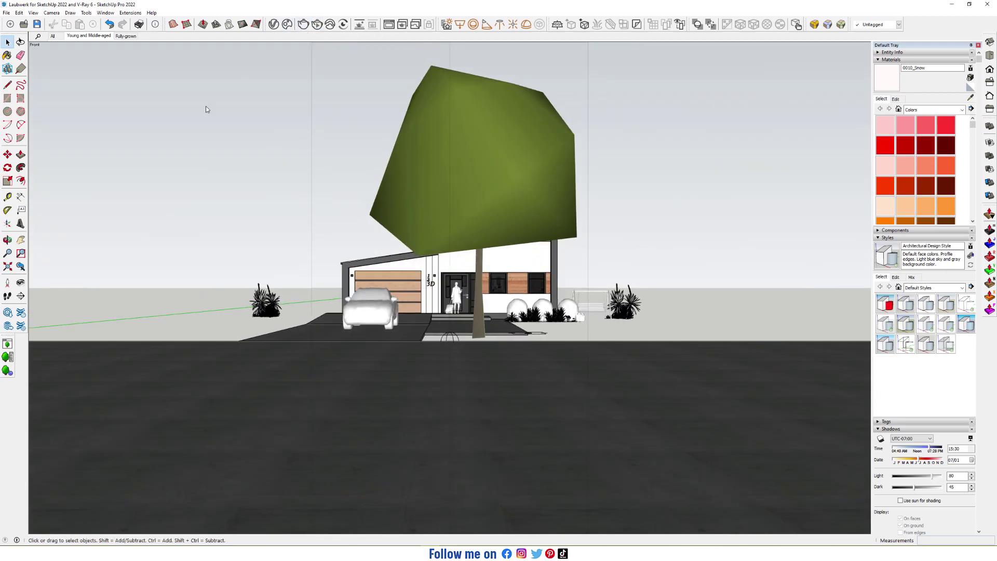
Bring up the V-Ray interactive render and move the palm sideways toward the driveway, in front of the entrance door
key("alt+Tab")
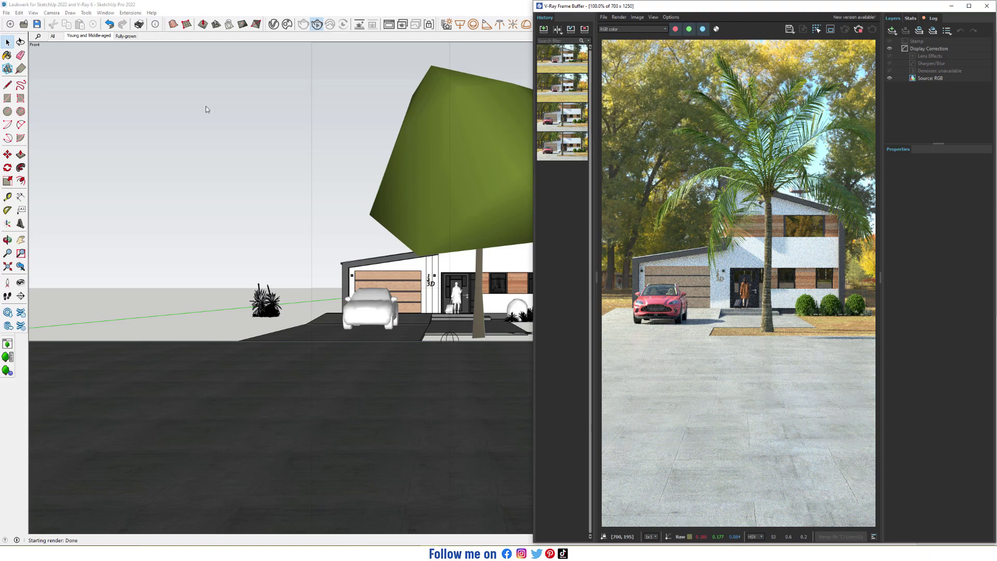
left_click(471, 198)
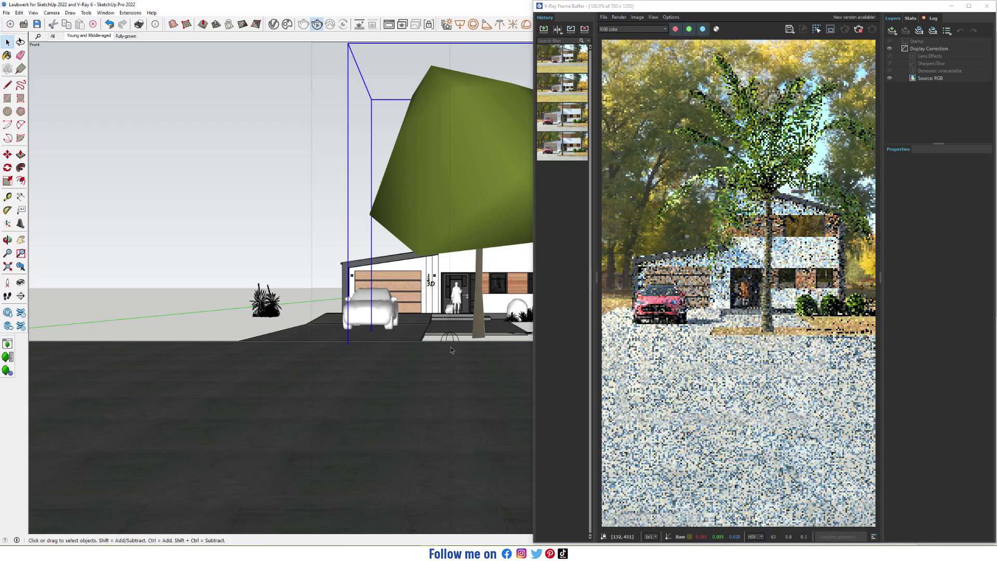
key("m")
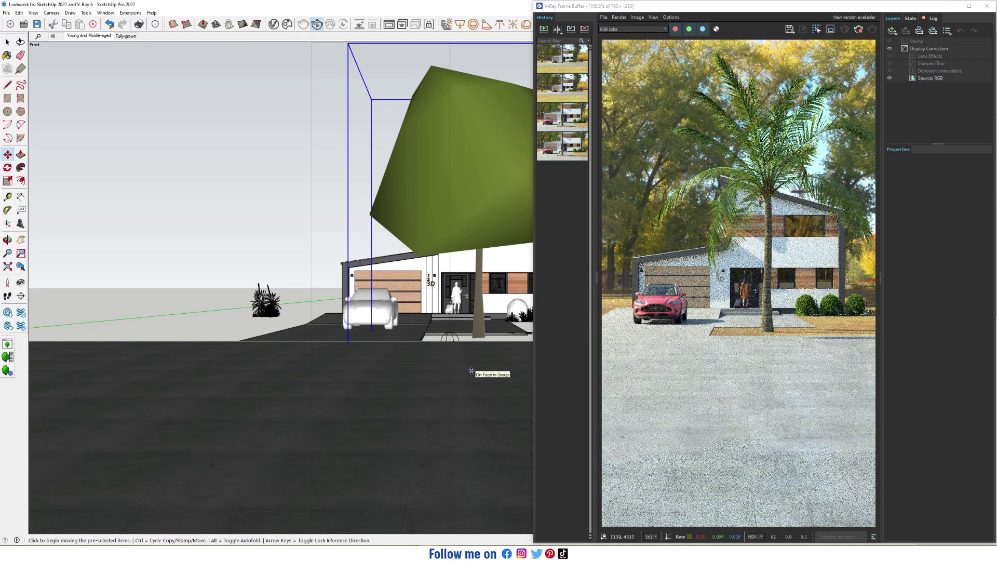
left_click(465, 370)
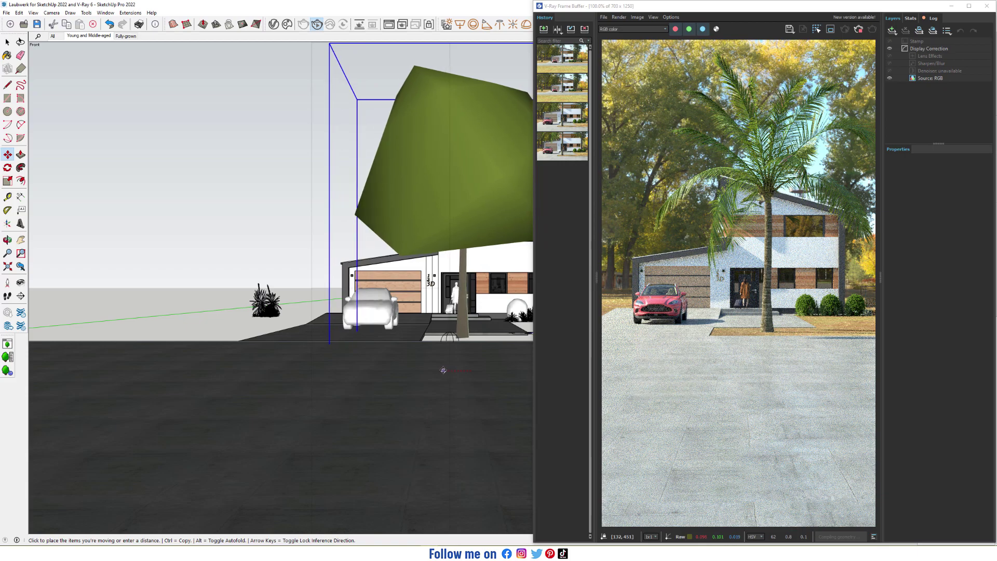
left_click(423, 370)
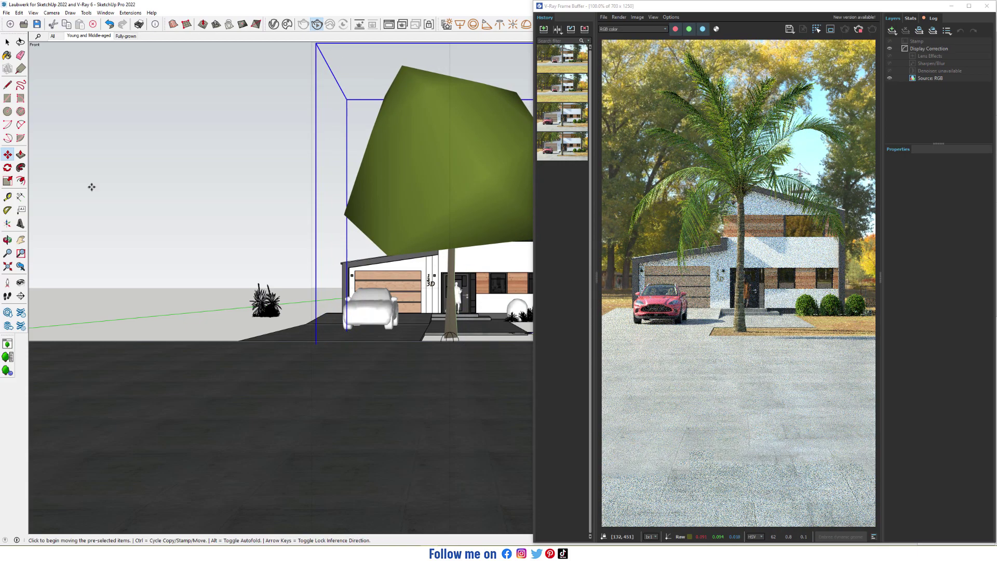
left_click(9, 44)
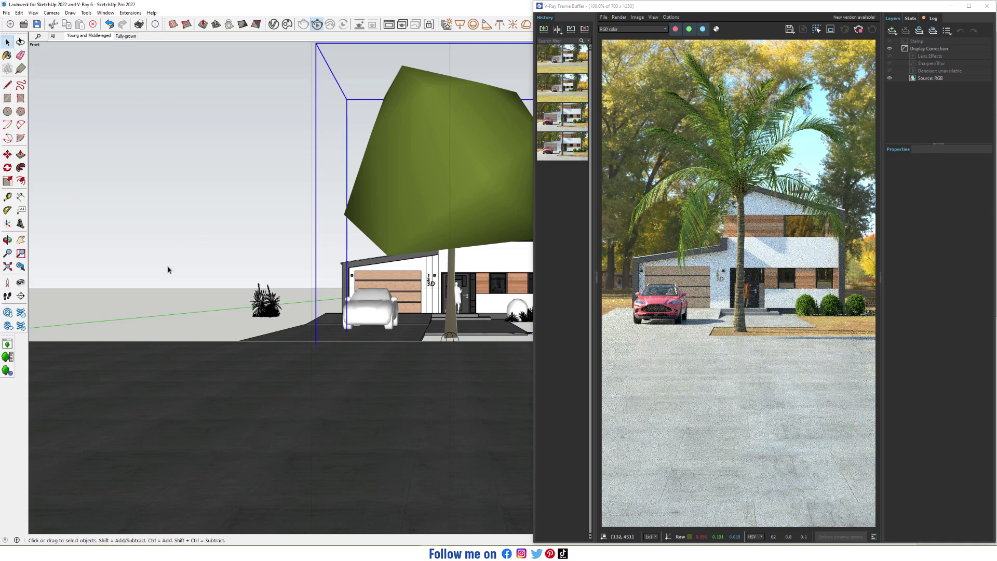
Open the palm's plant attributes and try the Variant 2 Middle-aged and Variant 3 Middle-aged models in the render
left_click(10, 357)
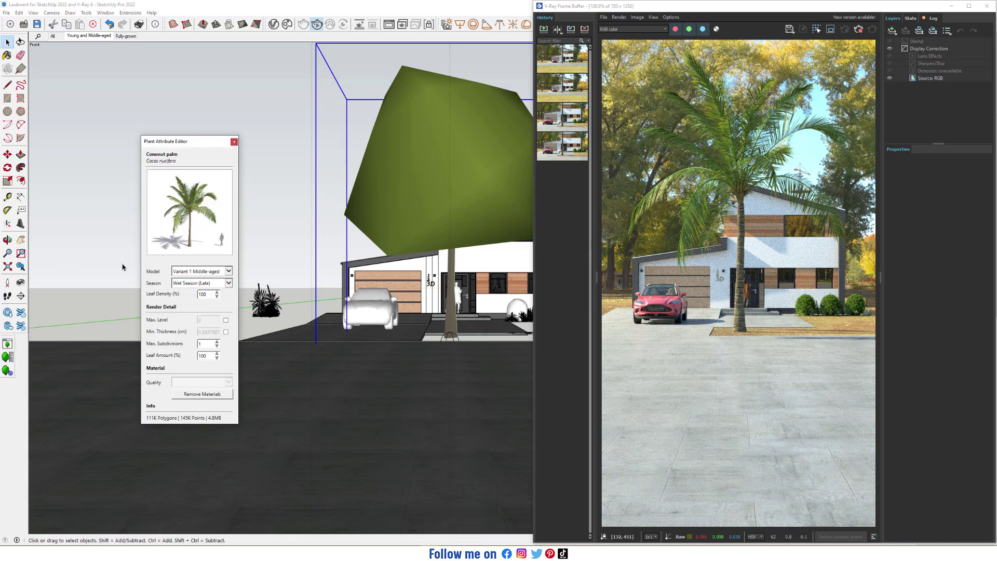
left_click(228, 272)
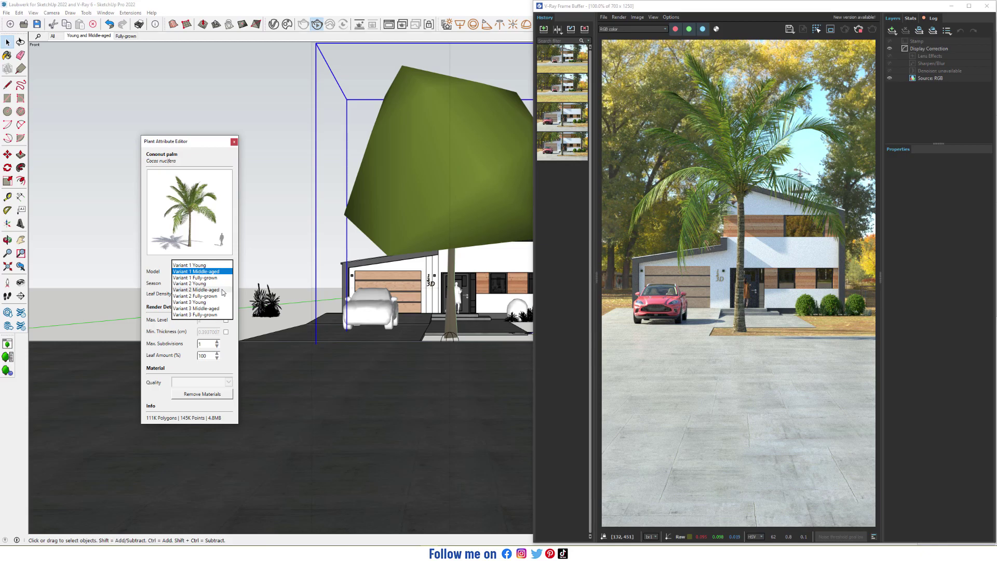
left_click(223, 289)
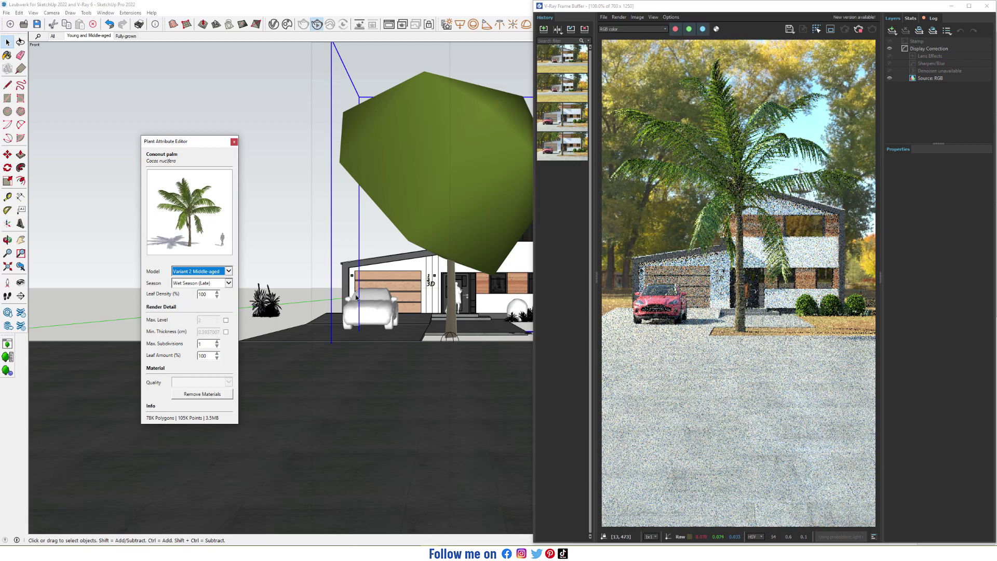
left_click(229, 272)
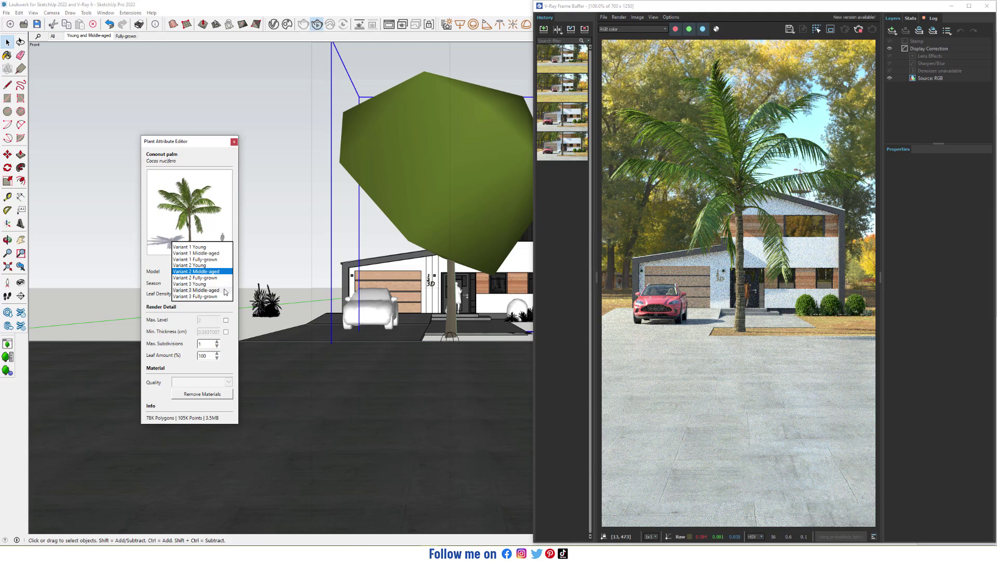
left_click(226, 290)
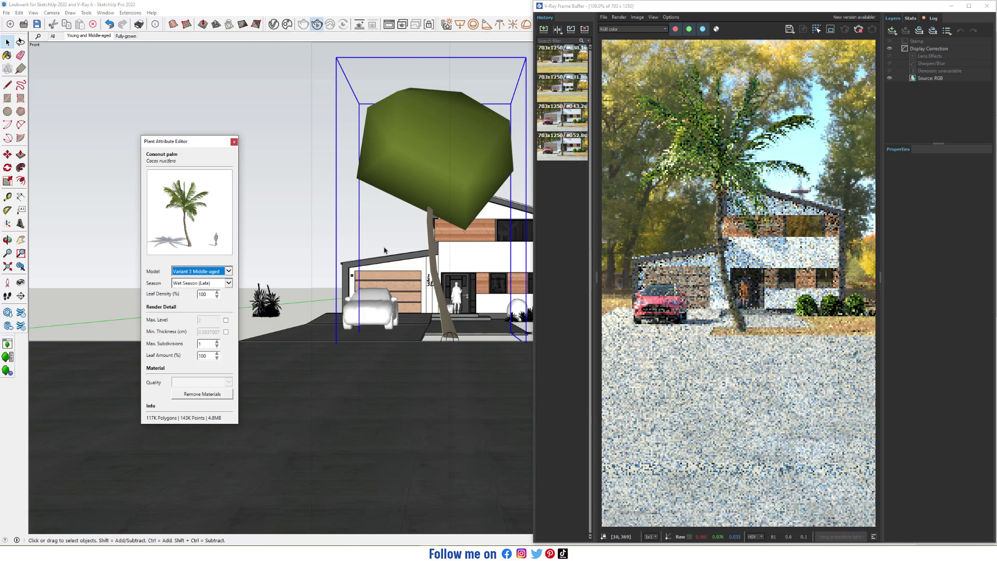
Switch the palm's model to Variant 1 Young and to Variant 2 Young to compare both in the render
left_click(229, 271)
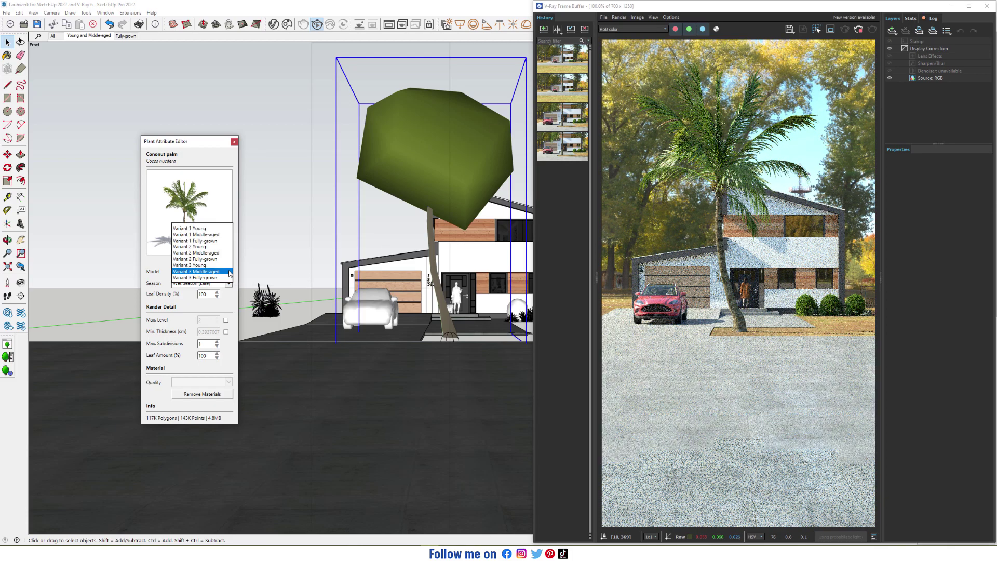
left_click(224, 229)
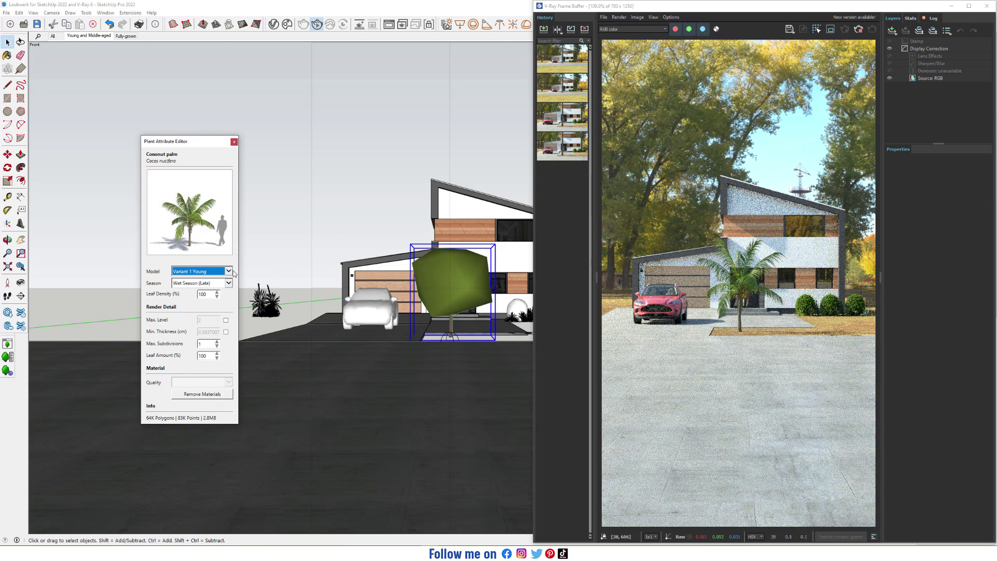
left_click(231, 271)
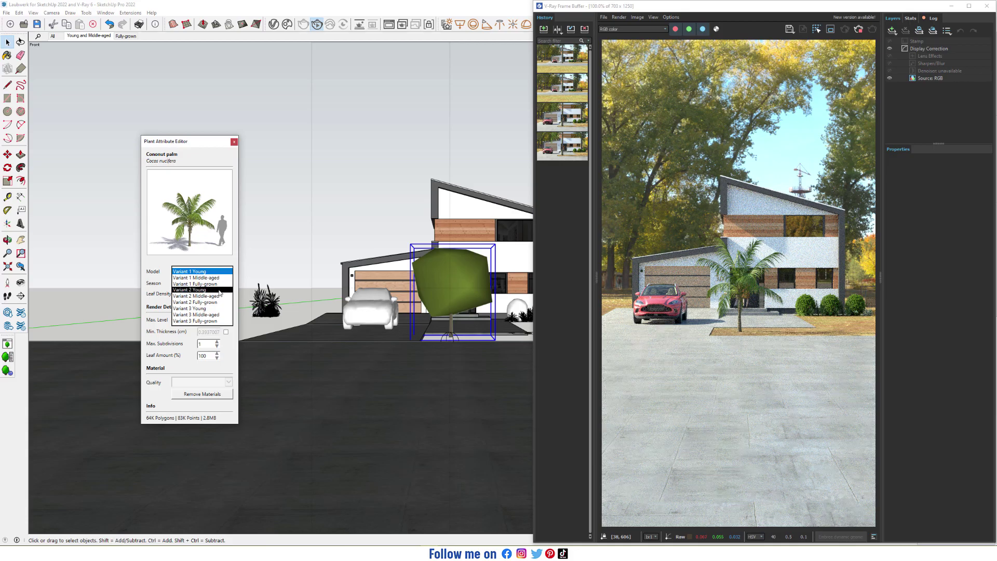
left_click(220, 290)
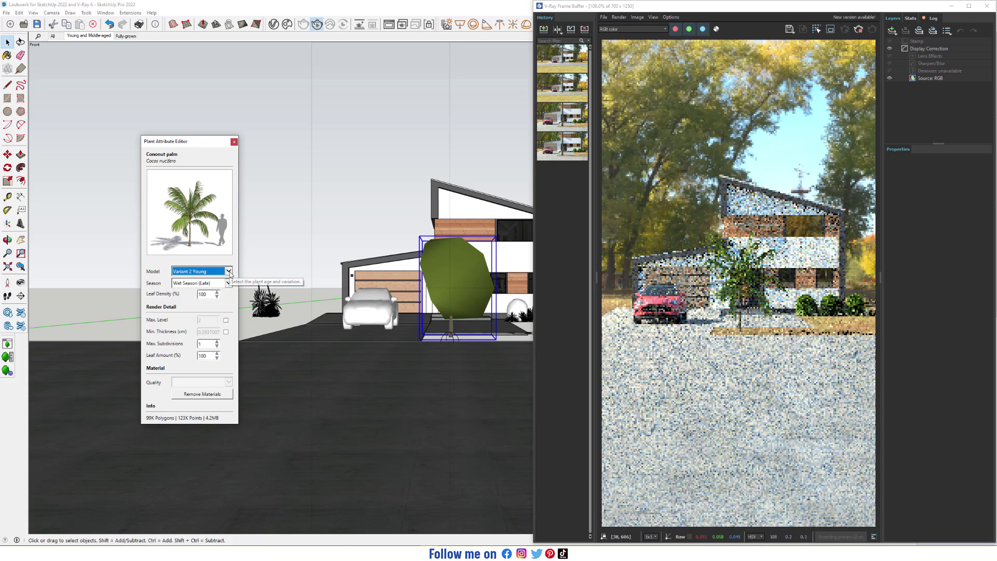
Switch the palm's model to Variant 3 Young, view it in the live render, and stop the render
left_click(228, 272)
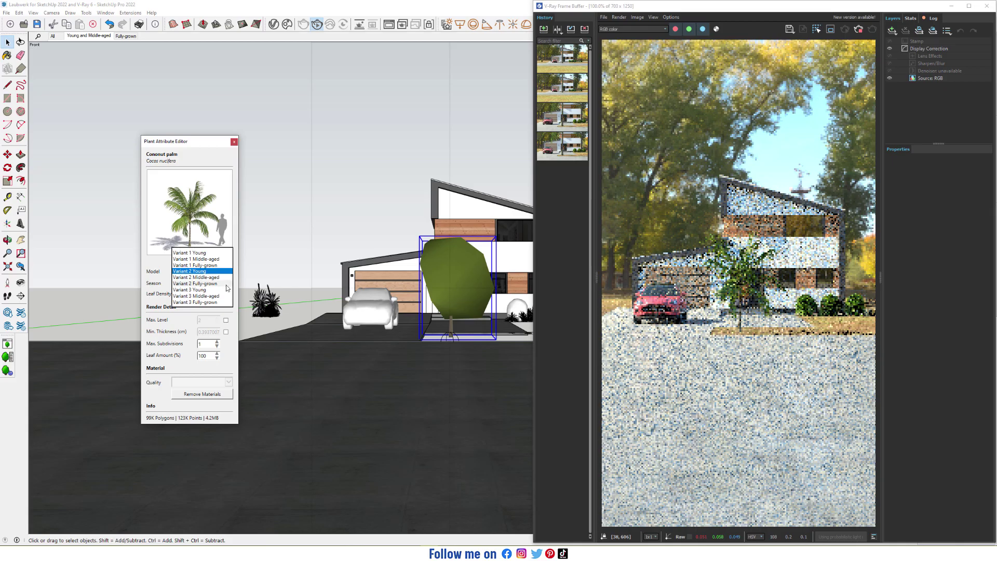
left_click(224, 290)
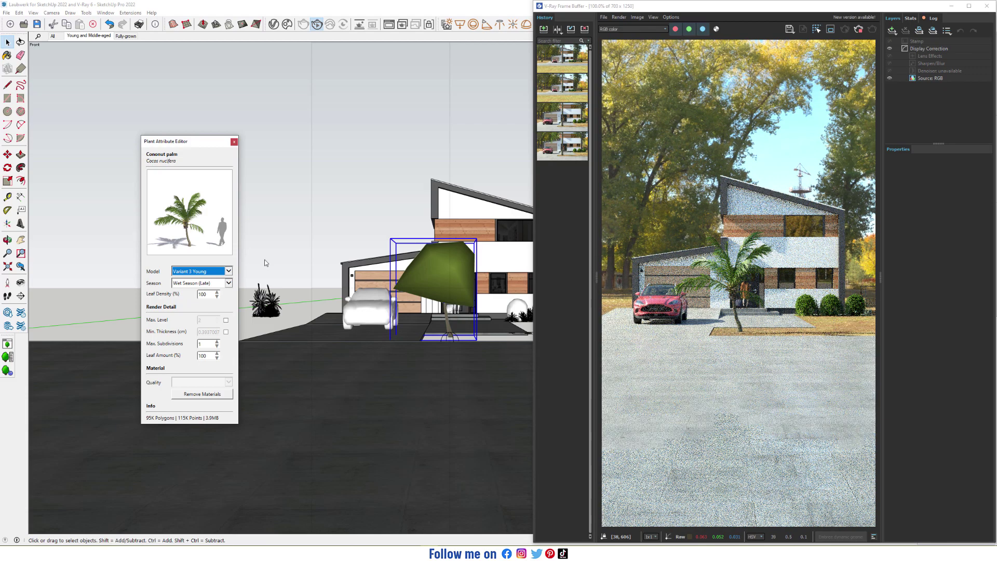
left_click(859, 31)
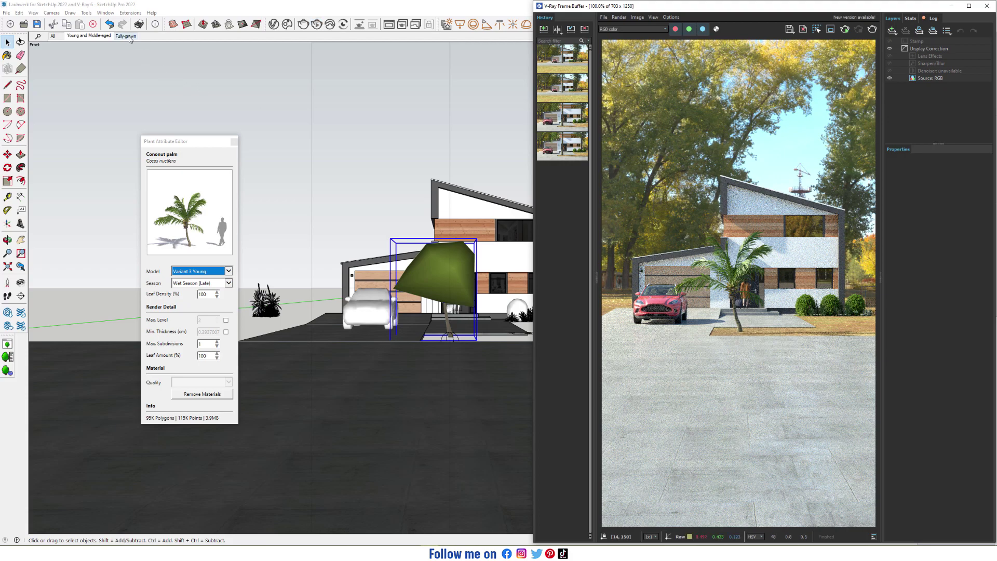
Go to the Fully-grown scene and render the palm as Variant 1 Fully-grown, stopping the render when it has cleared up
left_click(126, 35)
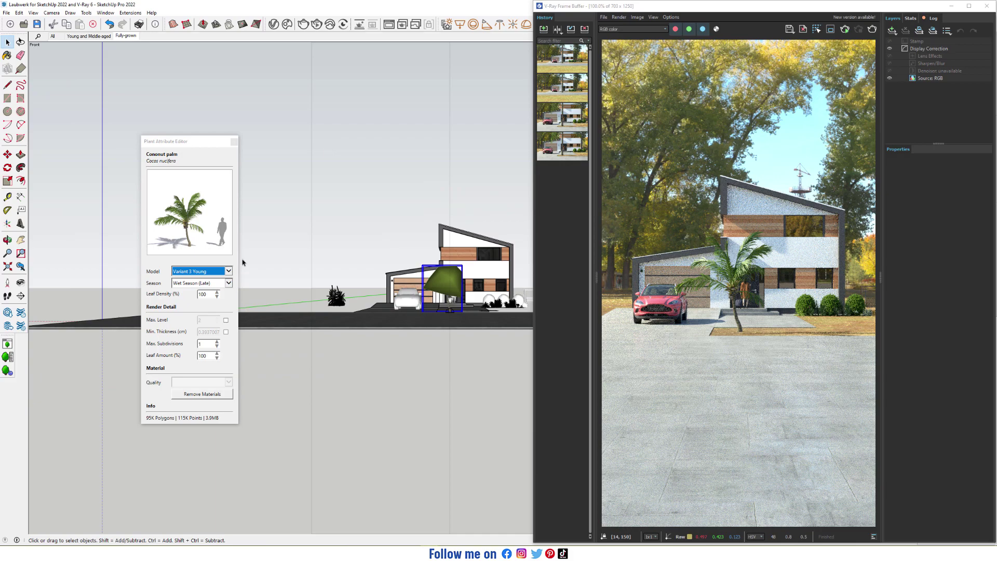
left_click(229, 272)
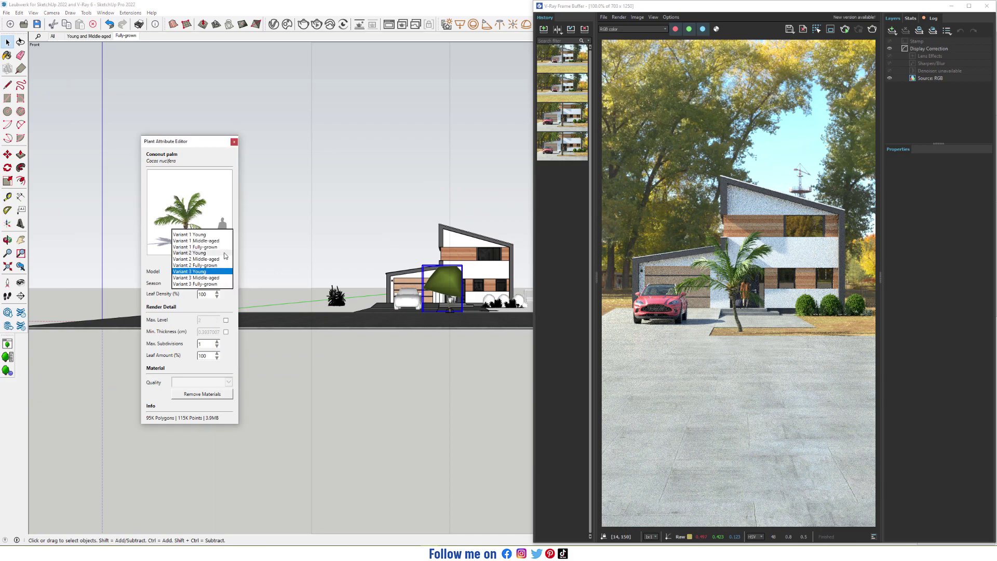
key("Return")
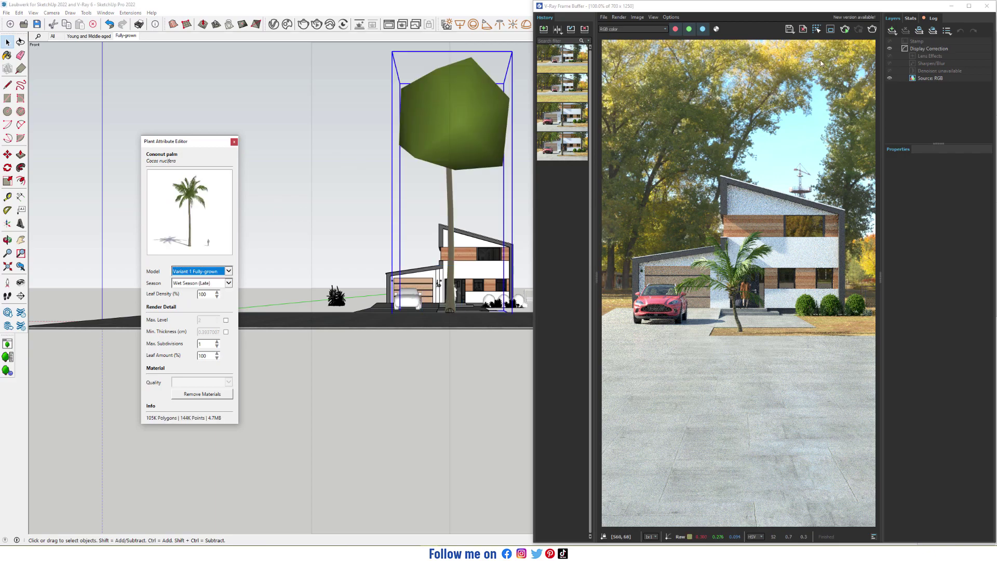
left_click(917, 200)
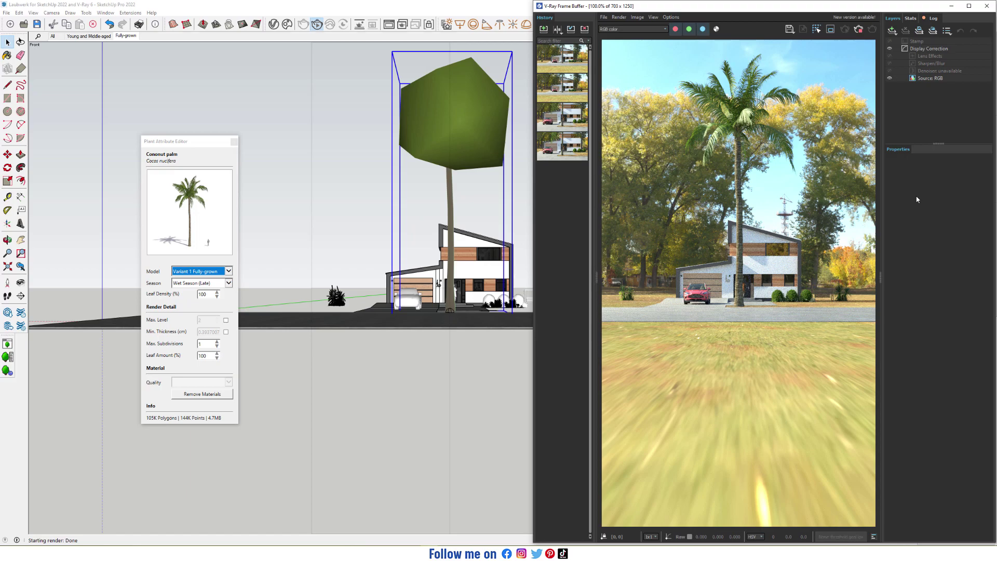
left_click(859, 30)
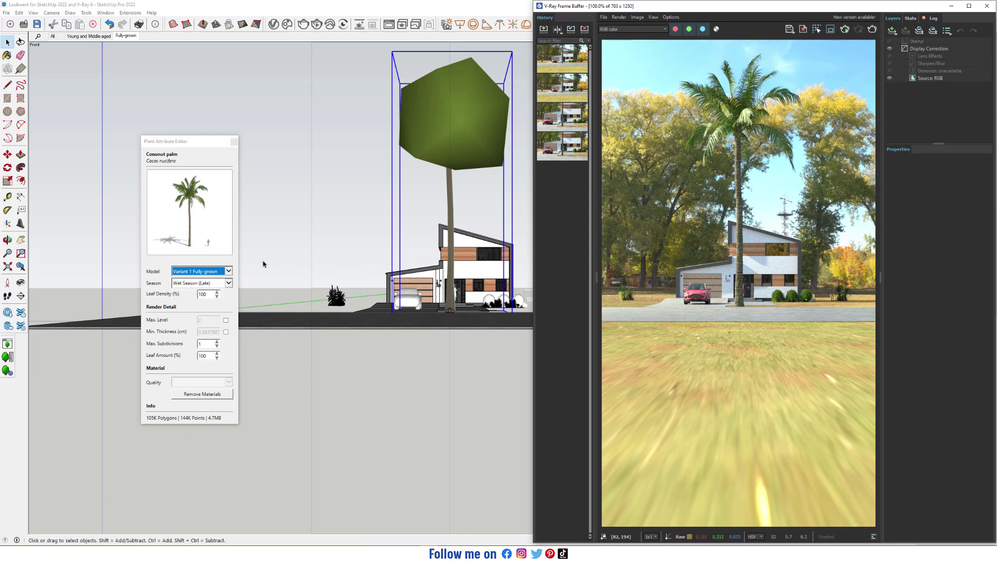
Change the palm's model to Variant 2 Fully-grown and run the interactive render, stopping it once the palm is clear
left_click(228, 272)
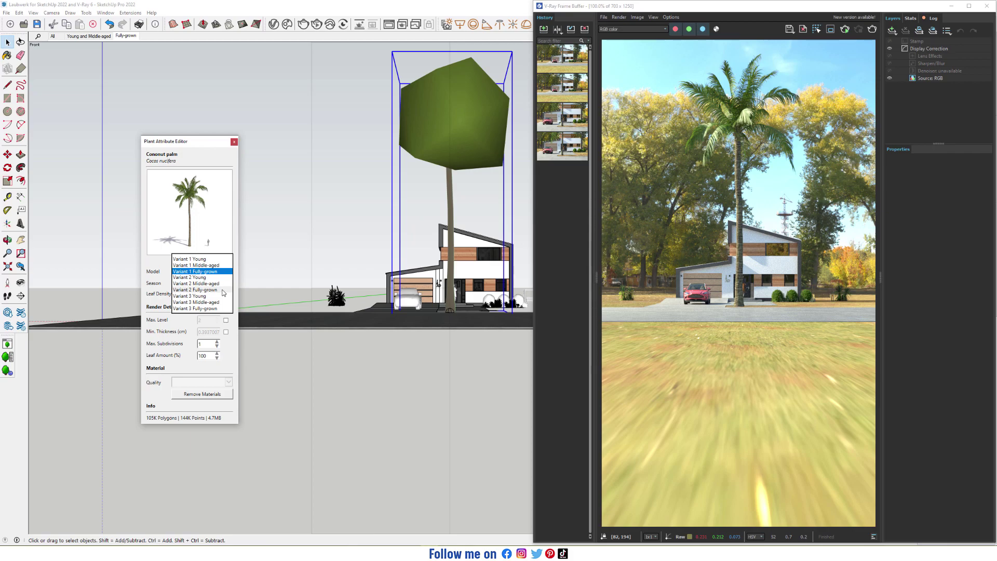
left_click(222, 289)
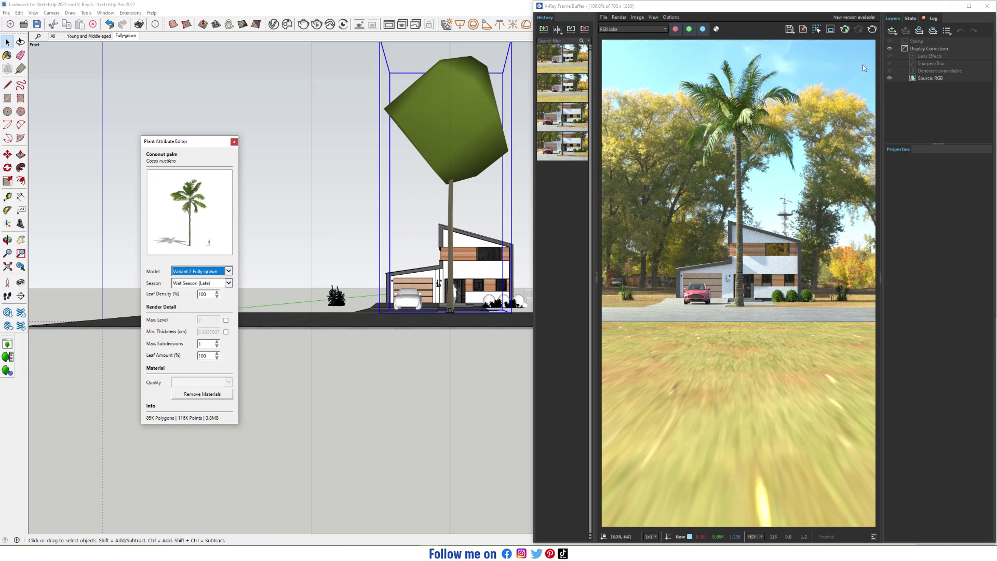
left_click(845, 29)
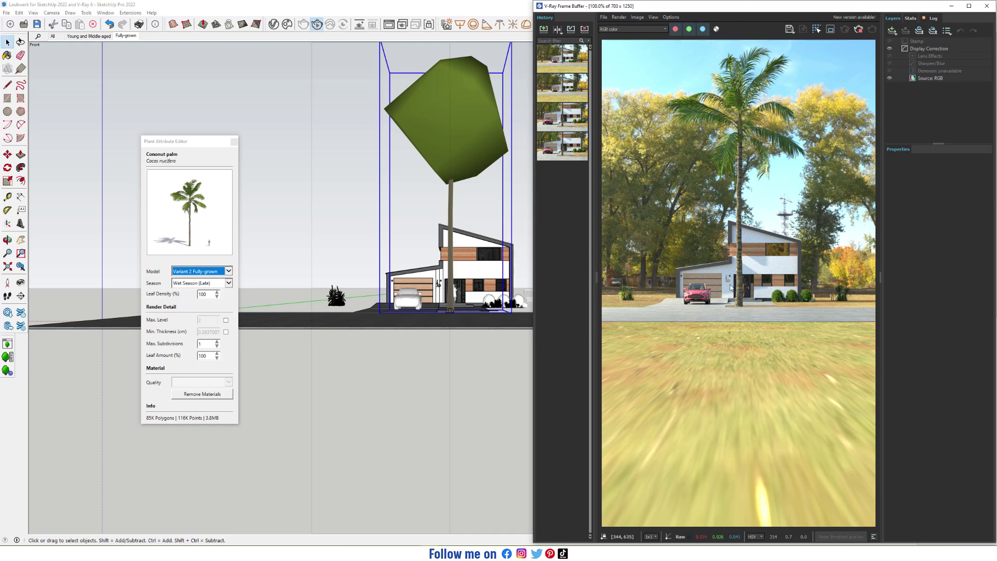
left_click(859, 30)
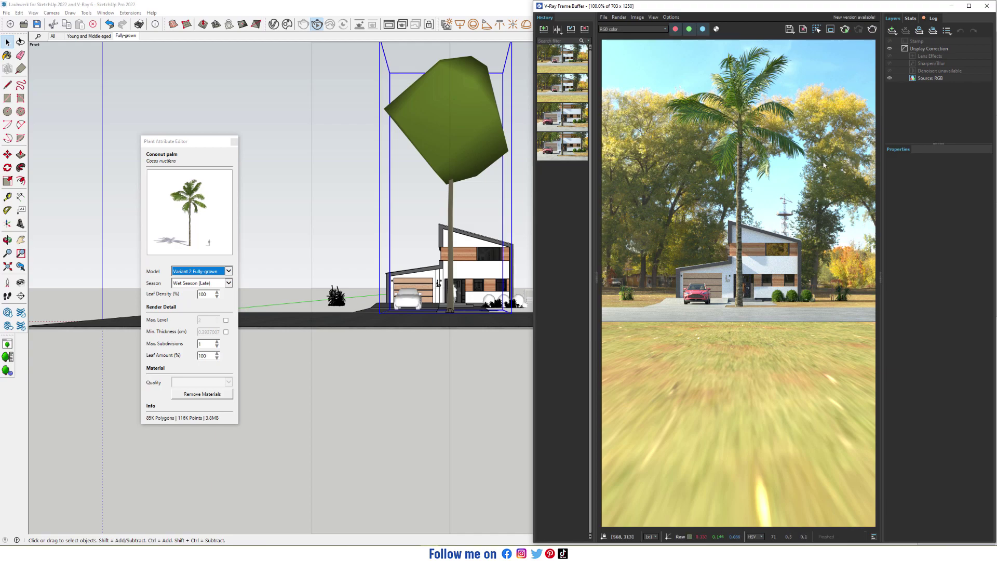
Change the palm's model to Variant 3 Fully-grown and start the interactive render again
left_click(232, 271)
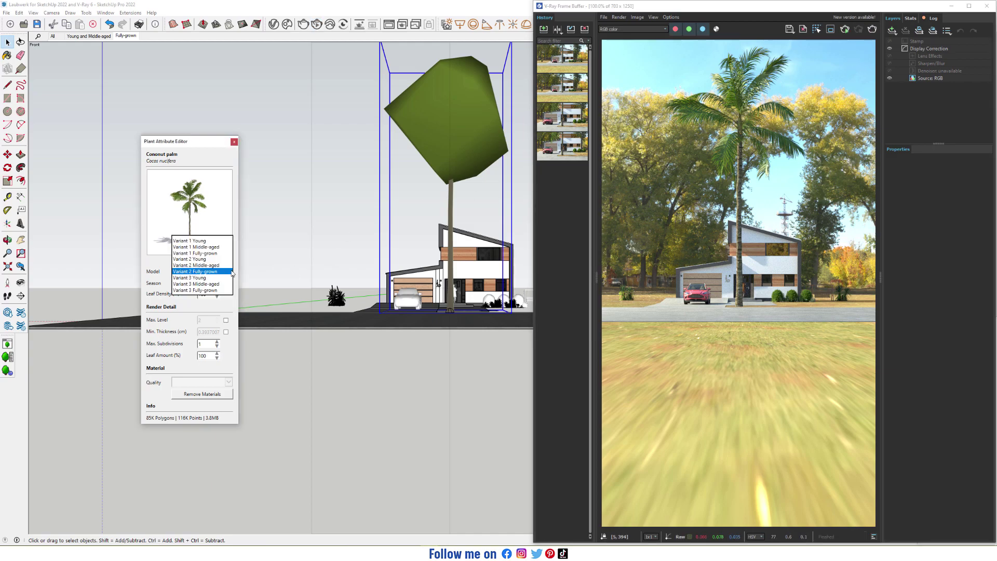
left_click(213, 290)
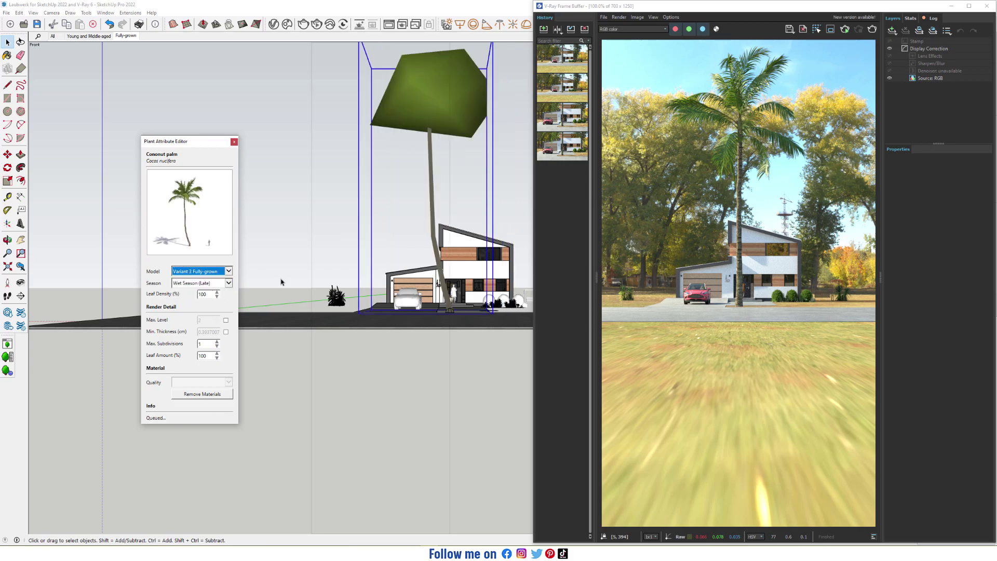
left_click(844, 30)
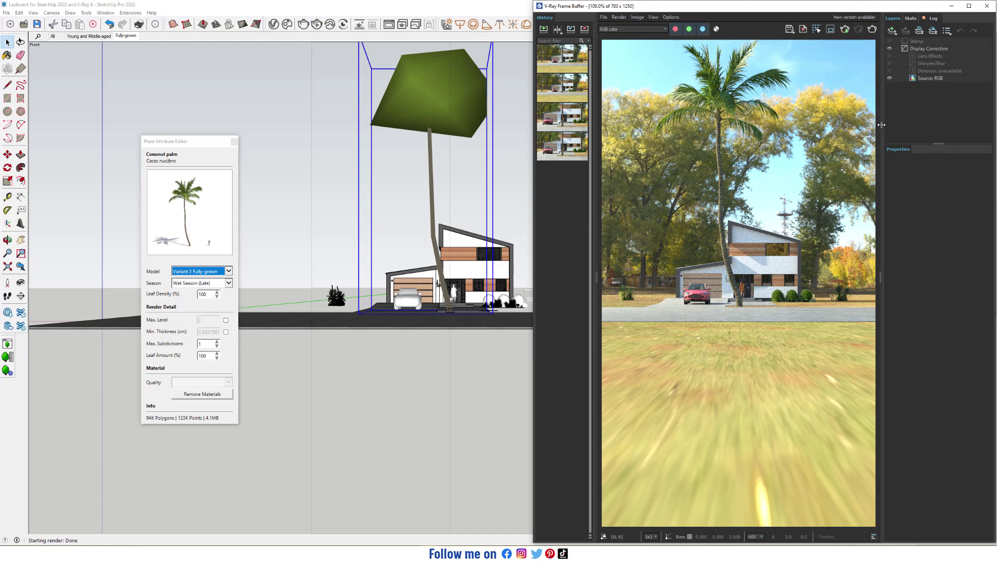
Set the palm's model to Variant 1 Middle-aged, restart the interactive render, and return to the Young and Middle-aged scene
left_click(229, 271)
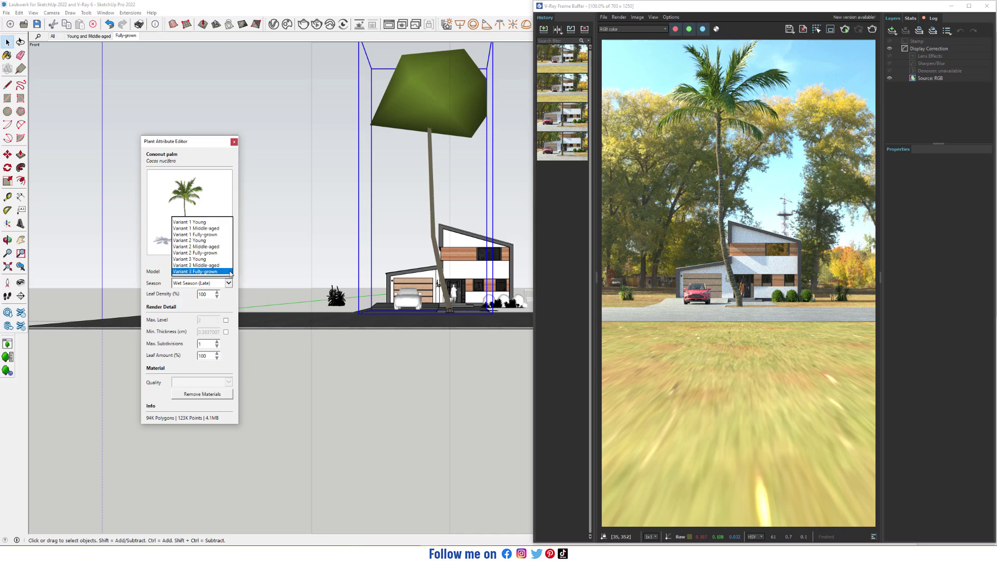
left_click(222, 228)
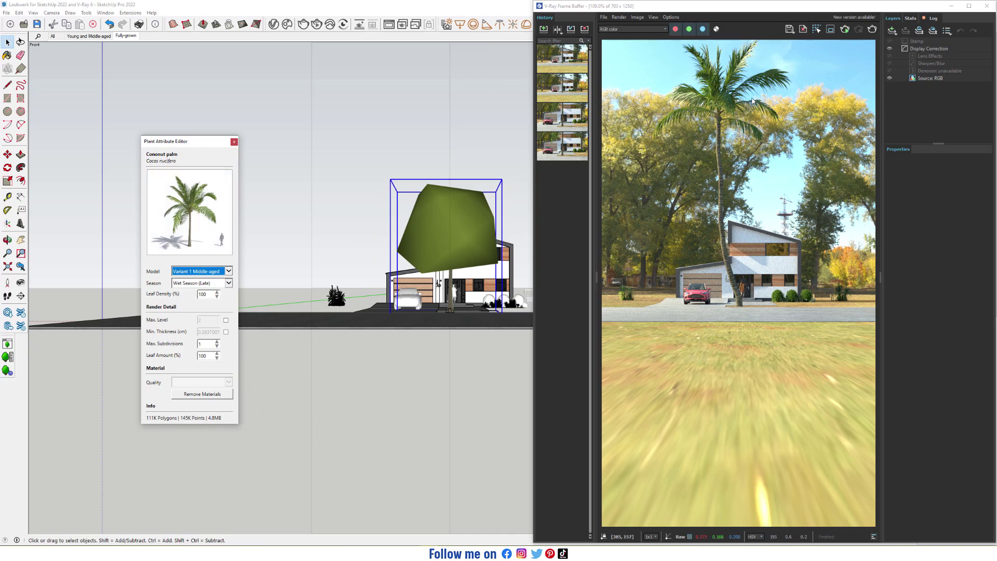
left_click(845, 30)
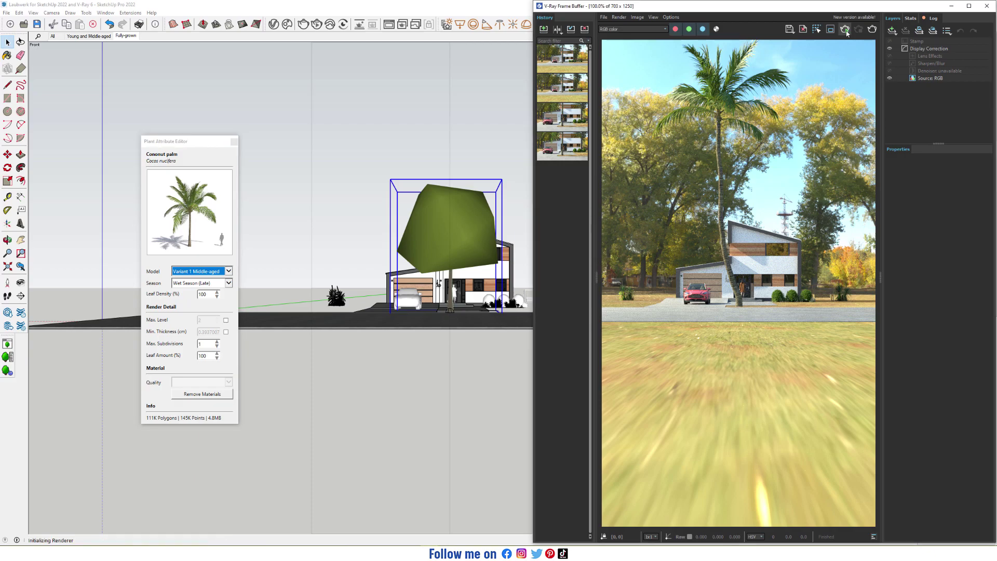
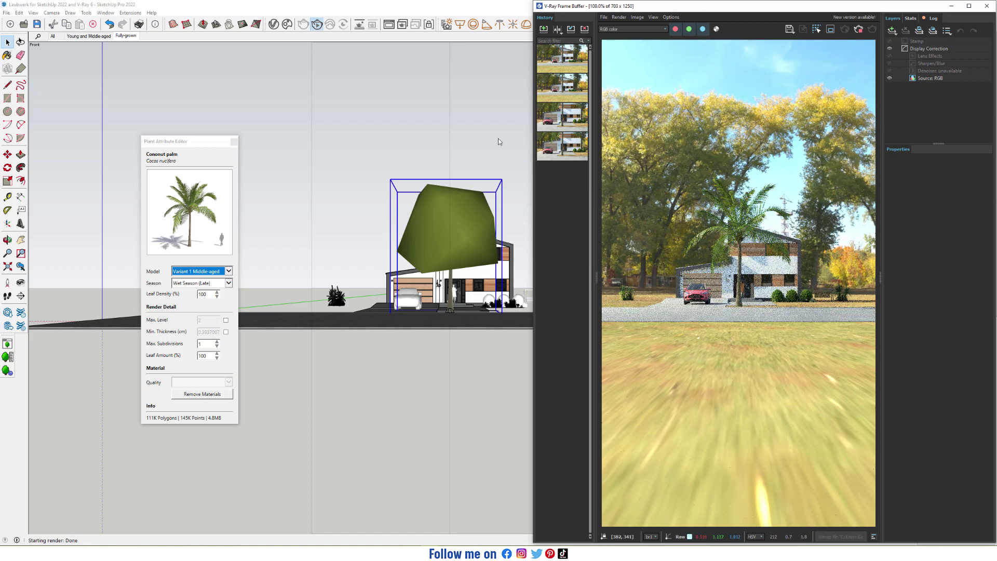
left_click(76, 38)
scroll(338, 172, "up", 5)
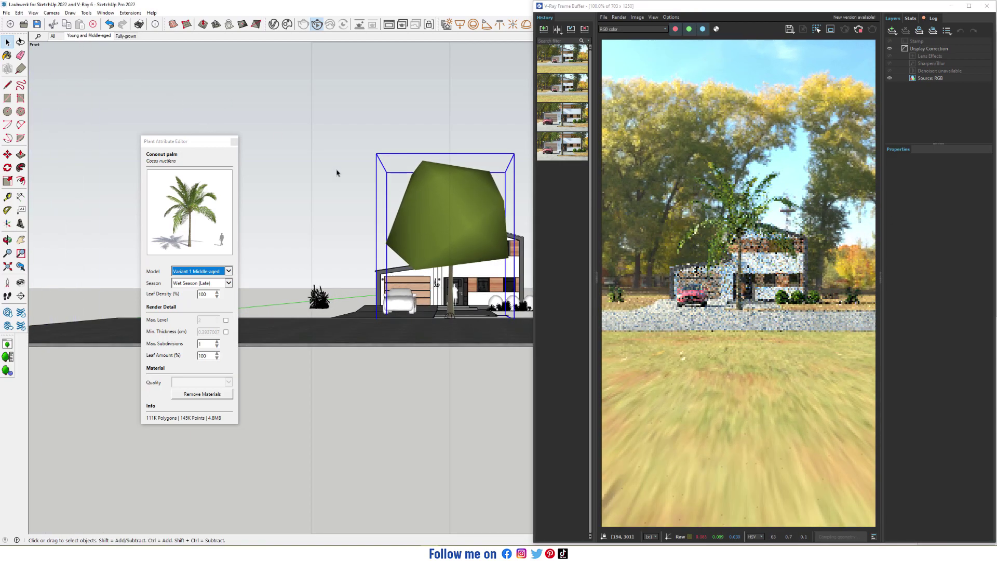
scroll(336, 172, "up", 3)
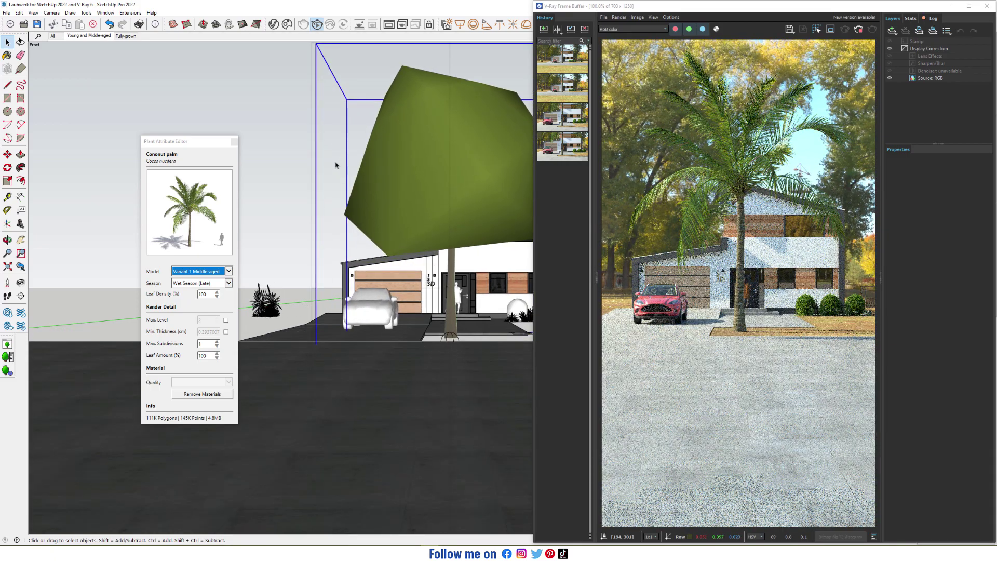
Compare the palm's seasons in the render by trying Wet Season (Early) and Dry Season (Early), ending on Dry Season (Late)
left_click(228, 285)
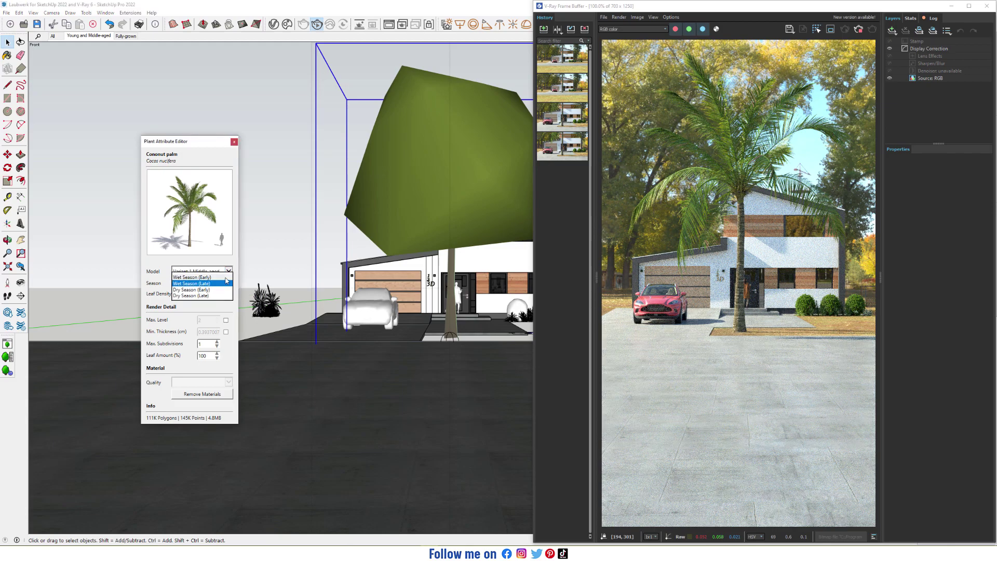
left_click(226, 277)
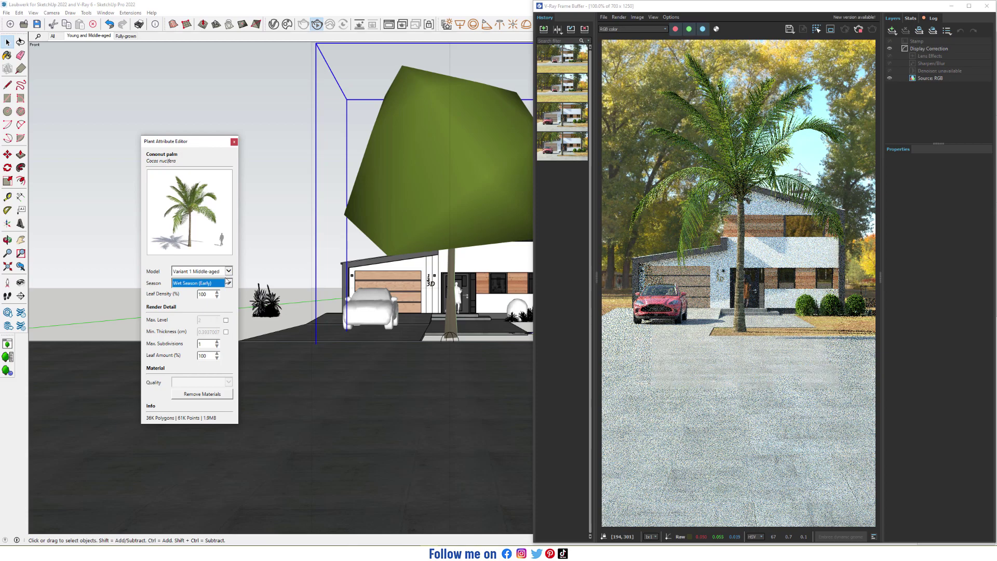
left_click(229, 283)
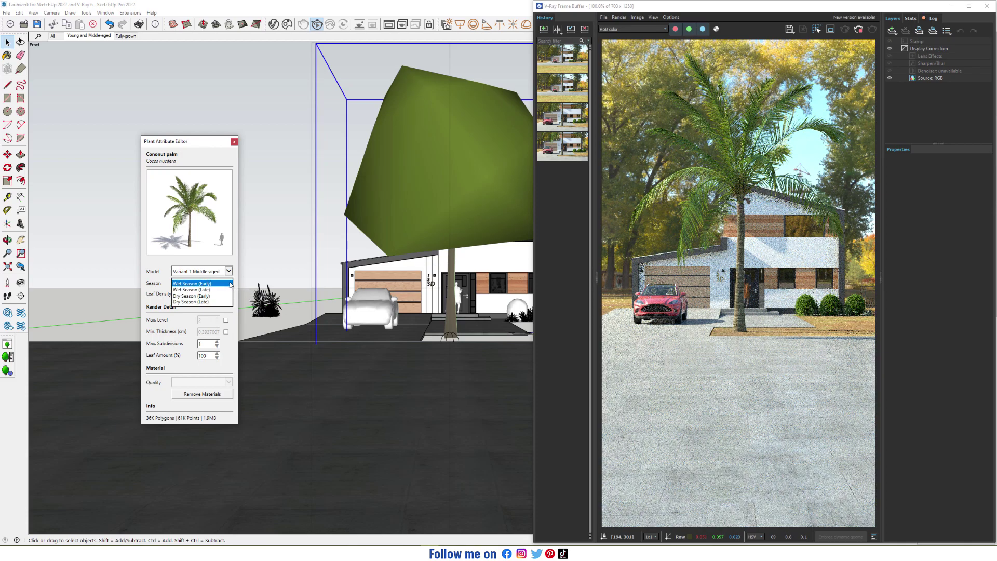
left_click(227, 296)
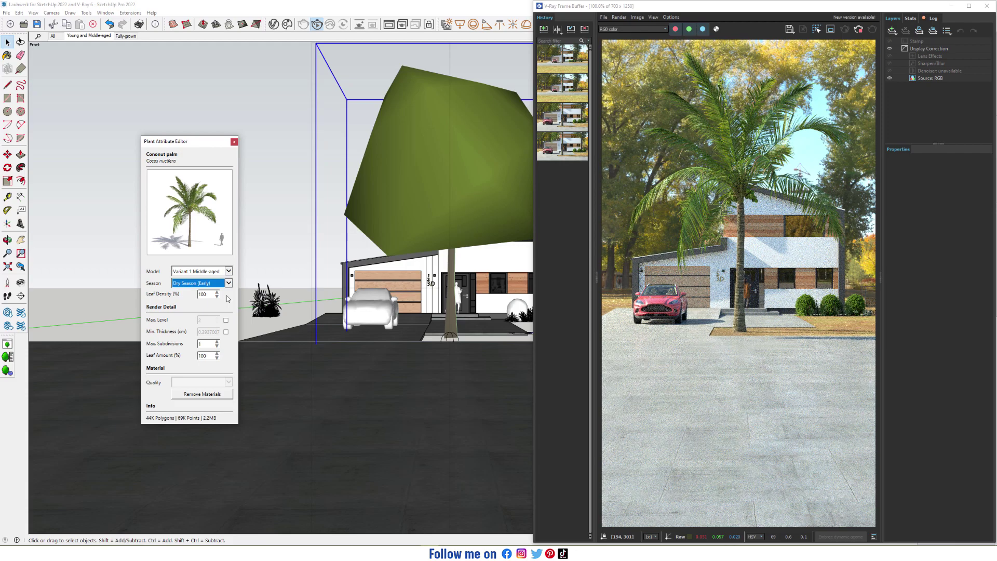
left_click(228, 283)
left_click(227, 289)
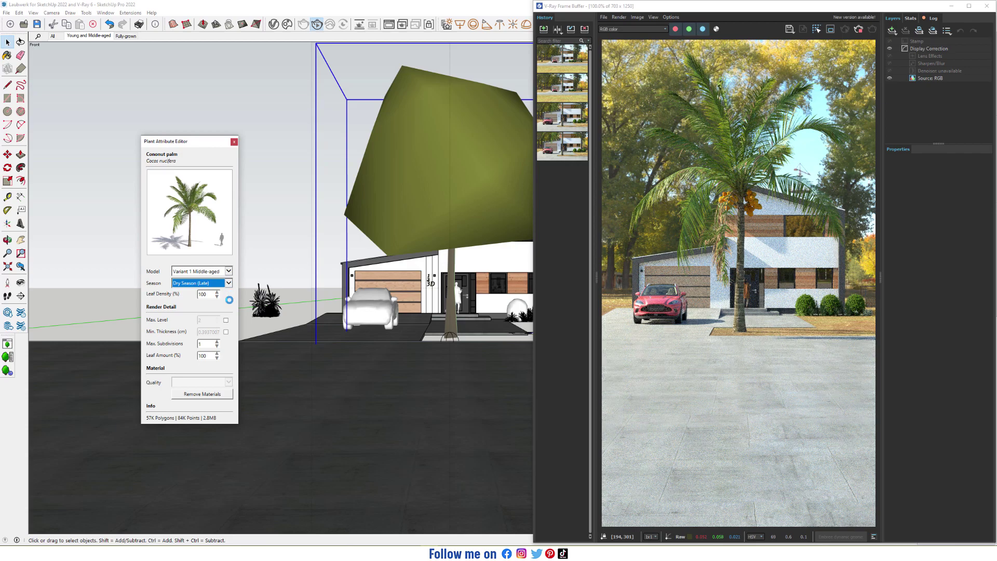
Try leaf densities of 50%, 10% and 0% on the palm to compare the thinned foliage in the render
double_click(204, 294)
key("Return")
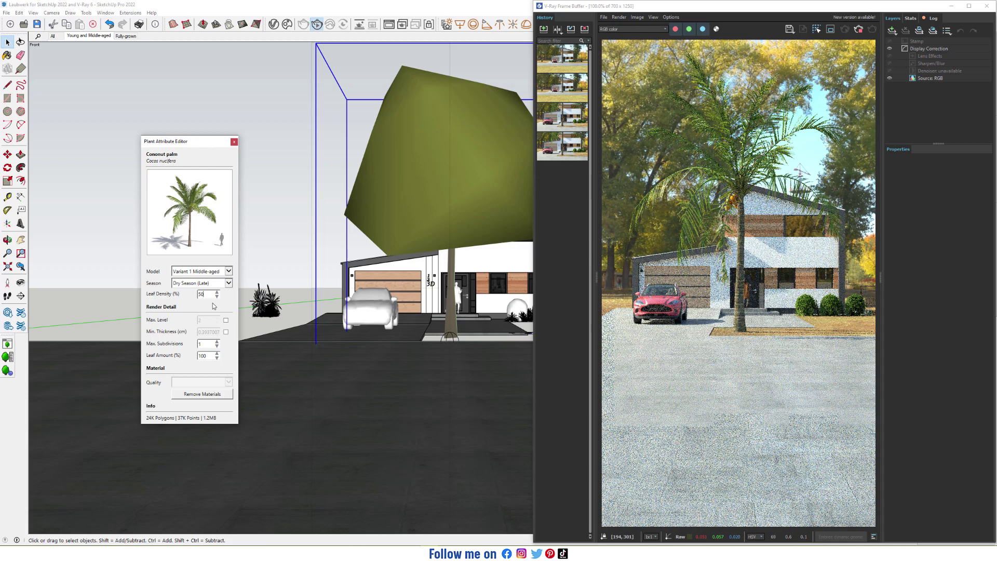
double_click(207, 295)
type("10")
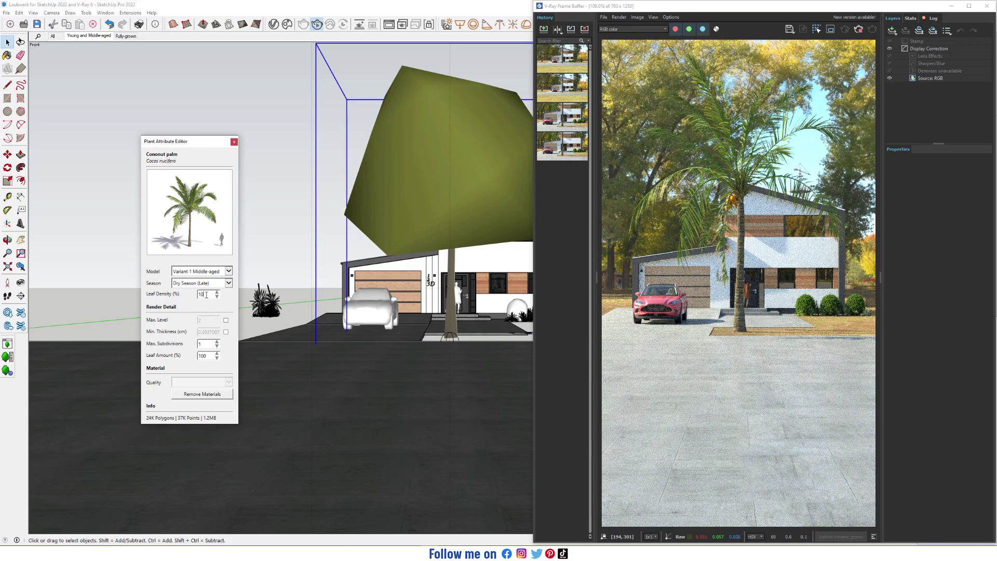
key("Return")
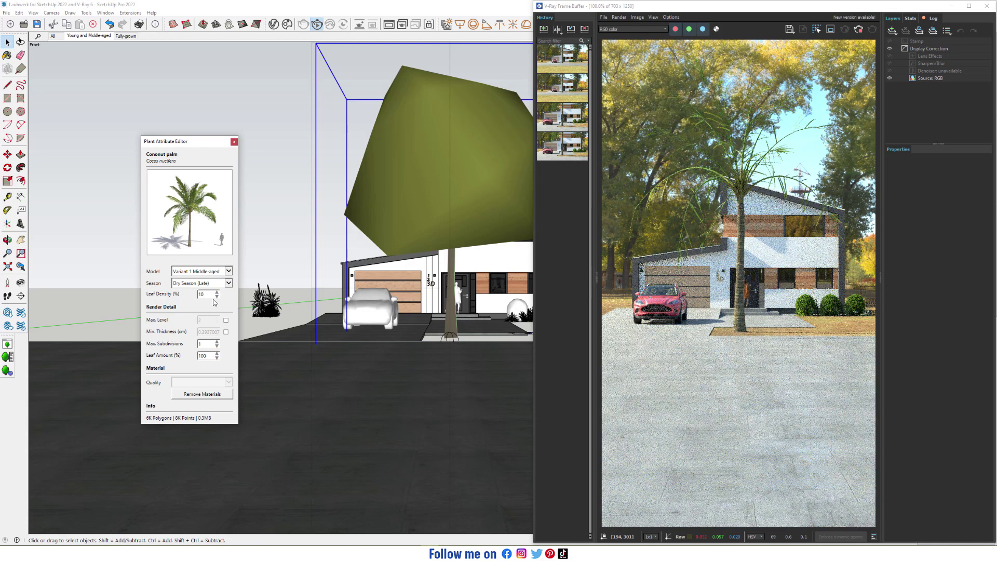
double_click(198, 294)
type("0")
key("Return")
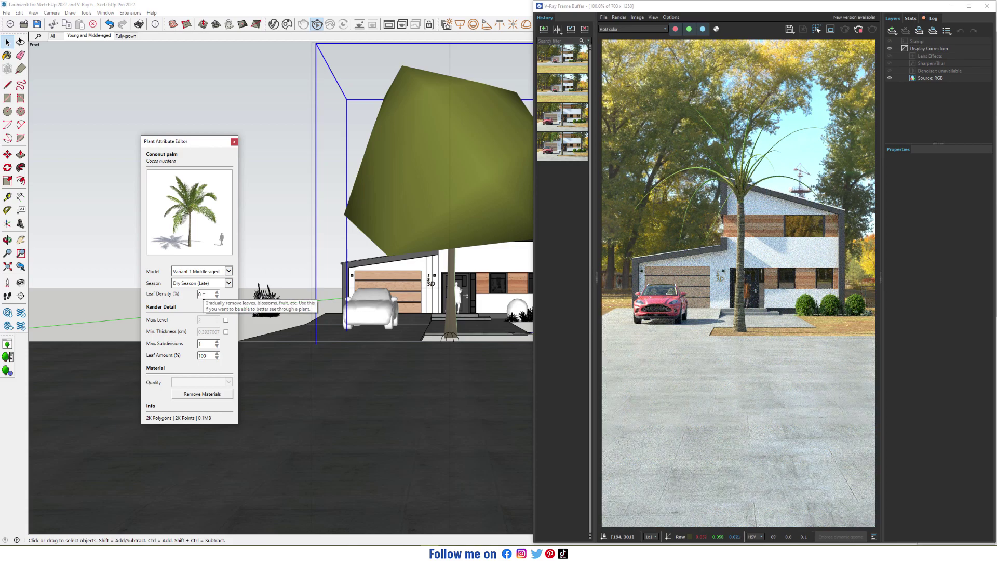
Restore the palm's leaf density to 100% and inspect its fruit and trunk up close in the render
double_click(203, 295)
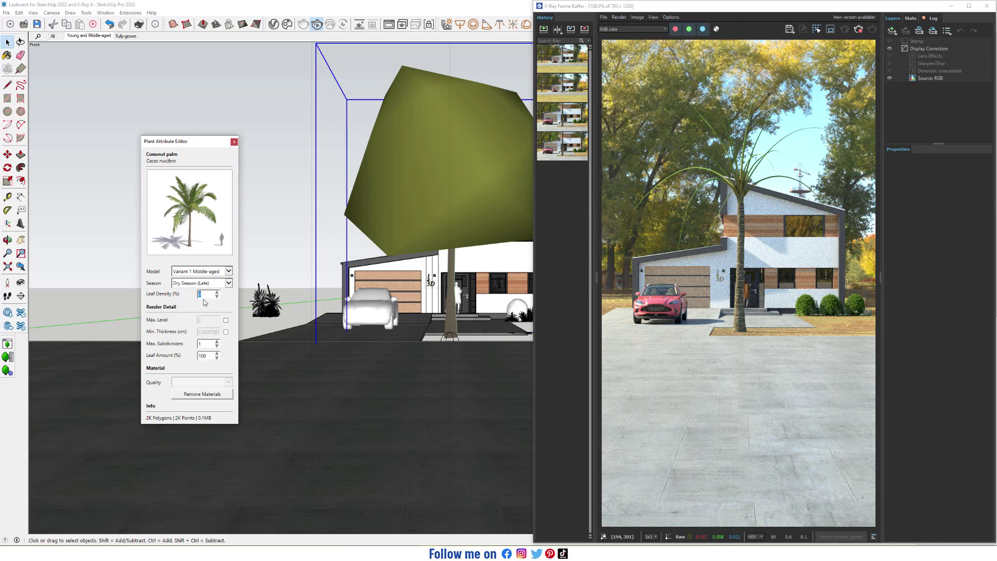
type("100")
key("Return")
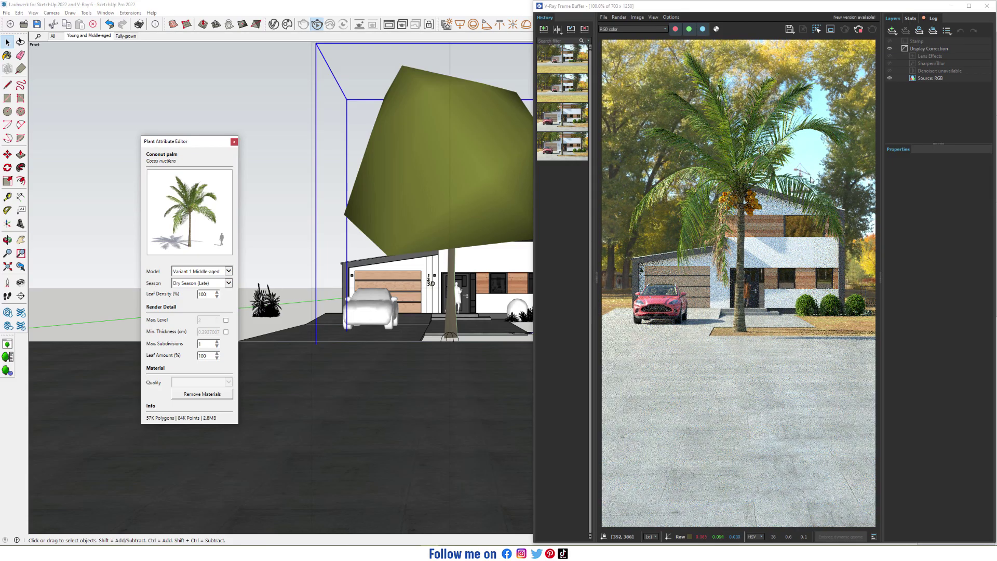
scroll(765, 187, "up", 2)
scroll(764, 189, "down", 2)
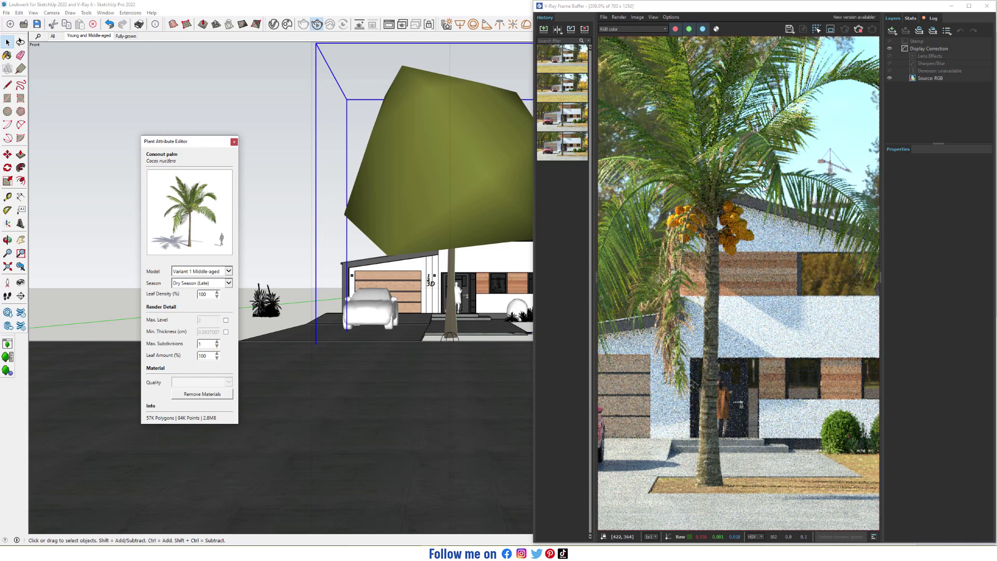